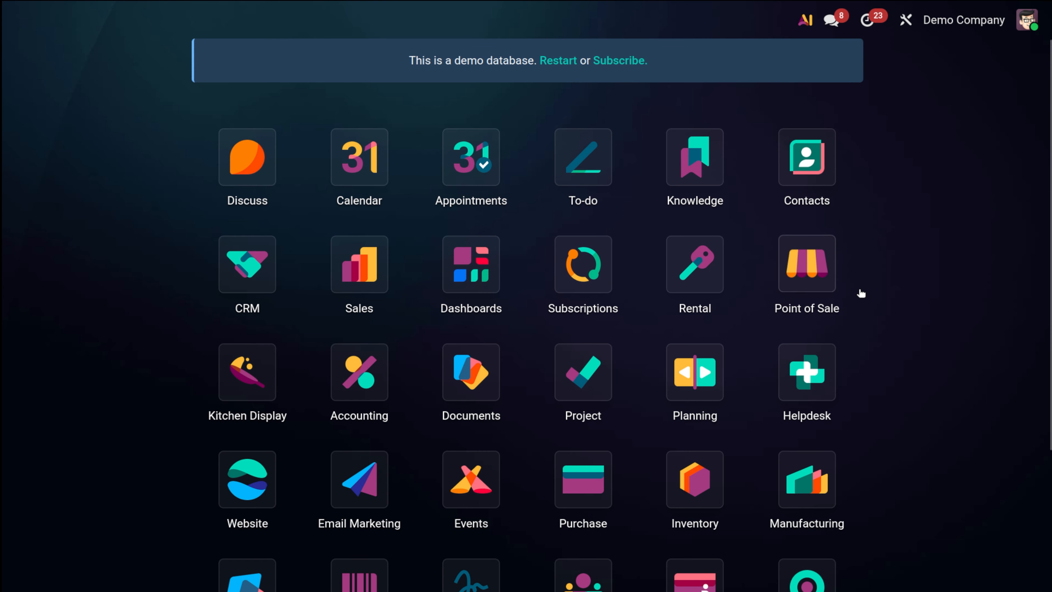
- Open the product list of the Manufacturing app
left_click(359, 372)
type("ma")
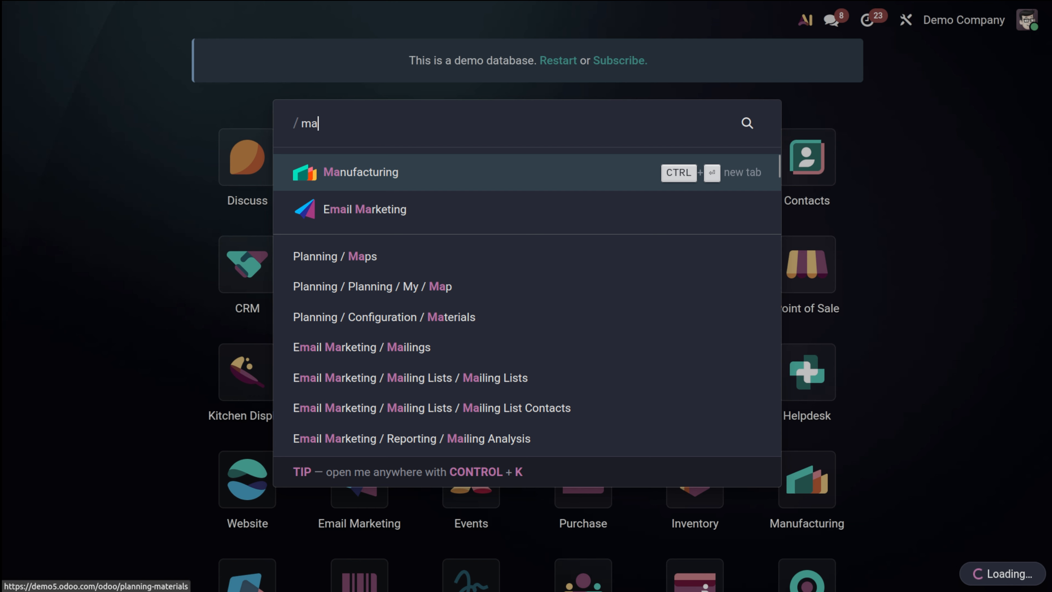
left_click(404, 174)
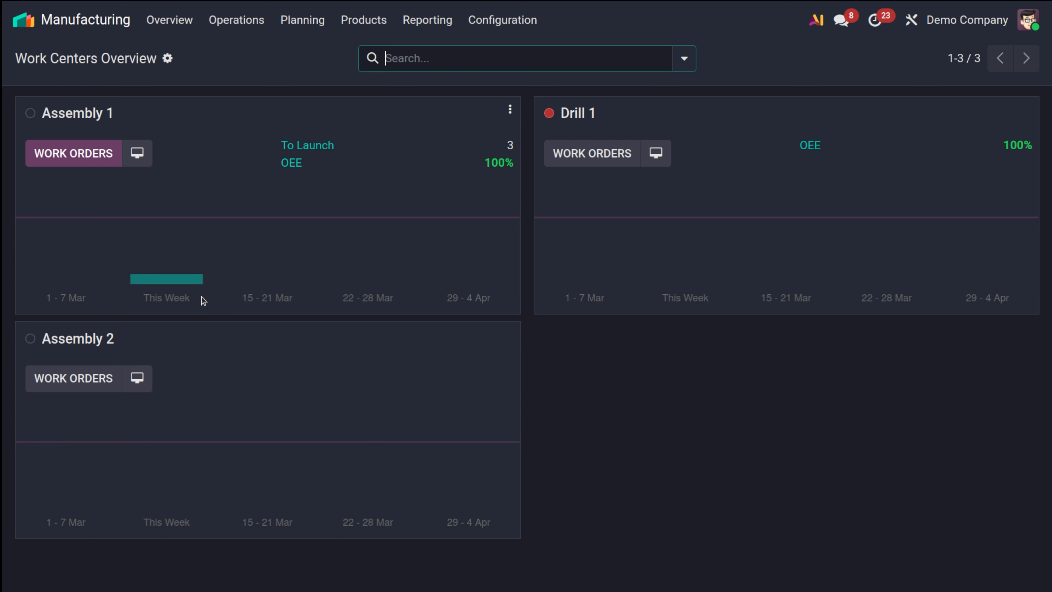
left_click(343, 24)
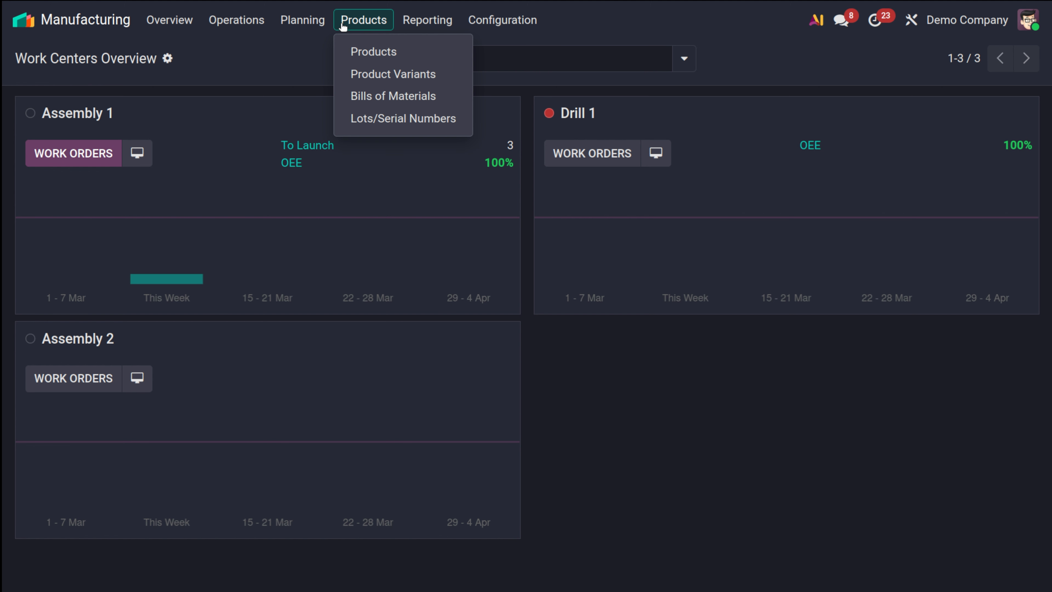
left_click(373, 49)
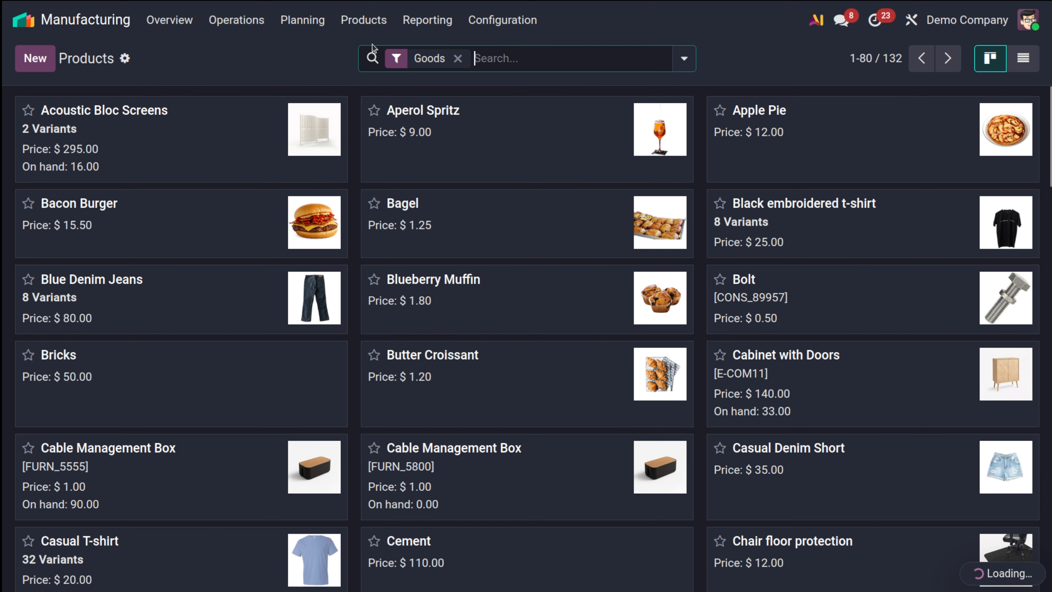
- Create a new product named "wooden table", leaving the other product details at their defaults
left_click(36, 59)
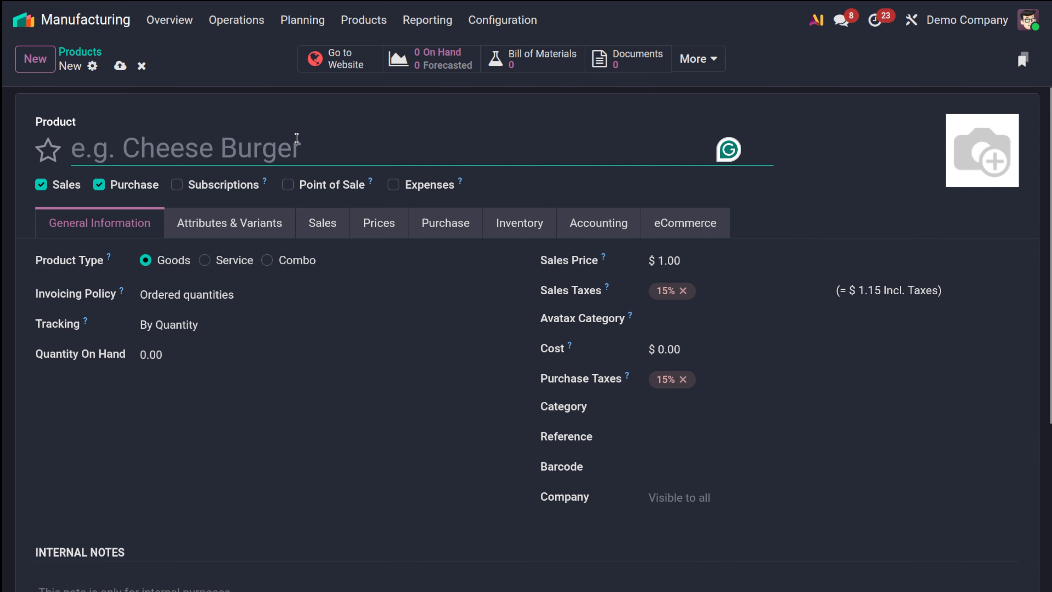
type("wooden")
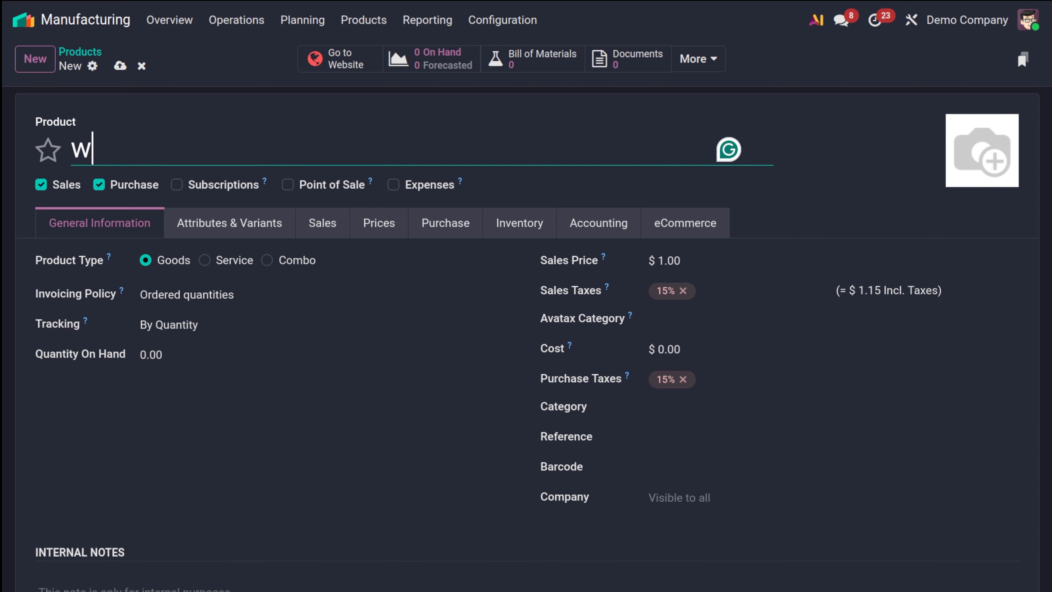
type(" tav")
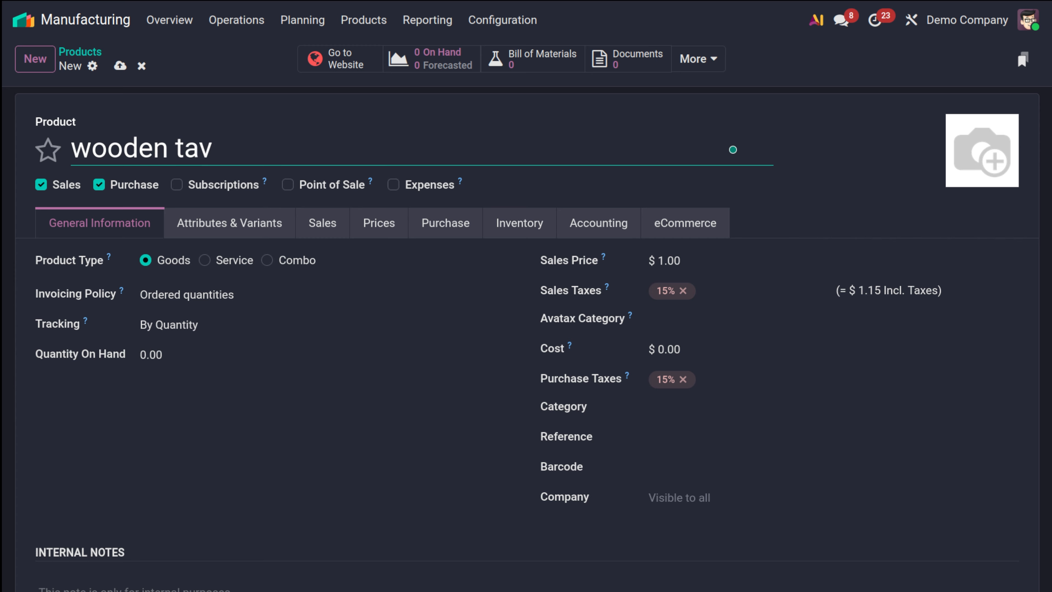
key("BackSpace")
type("ble")
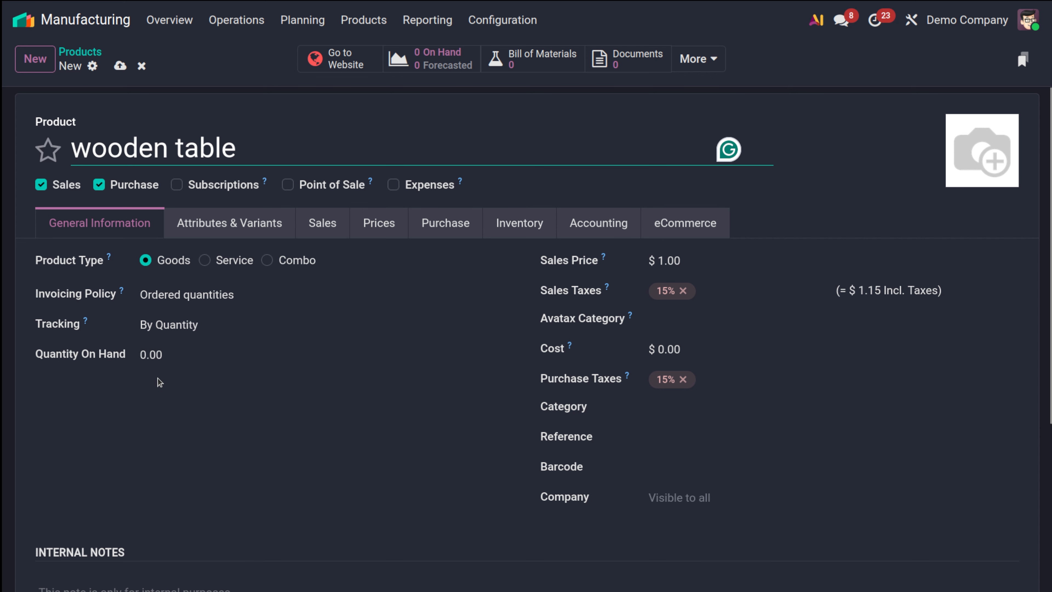
- Examine the wooden table's variant, sales, price, purchase, inventory and accounting settings, returning to its general information
left_click(241, 232)
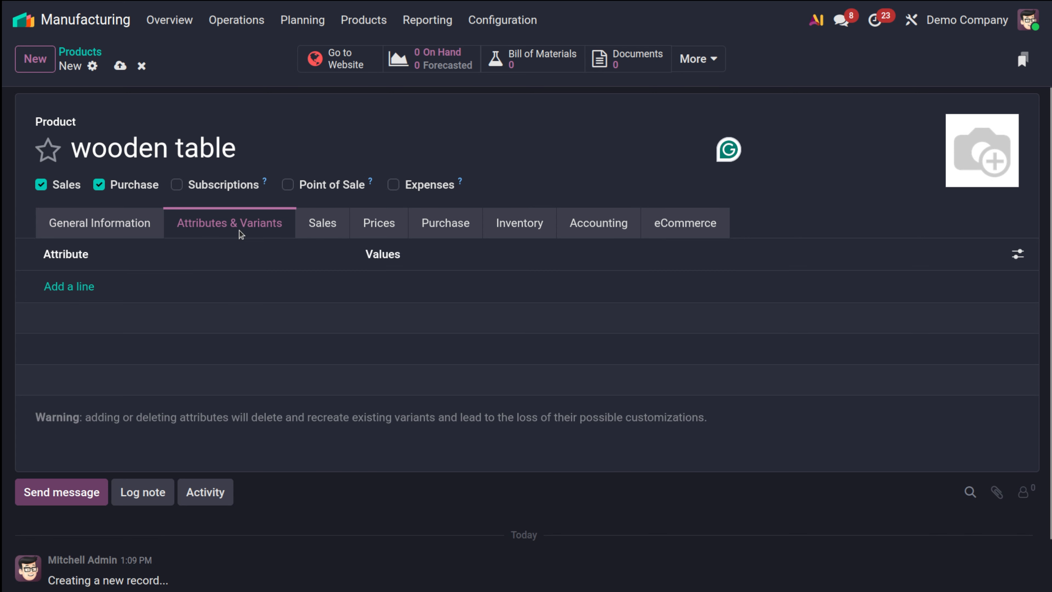
left_click(330, 224)
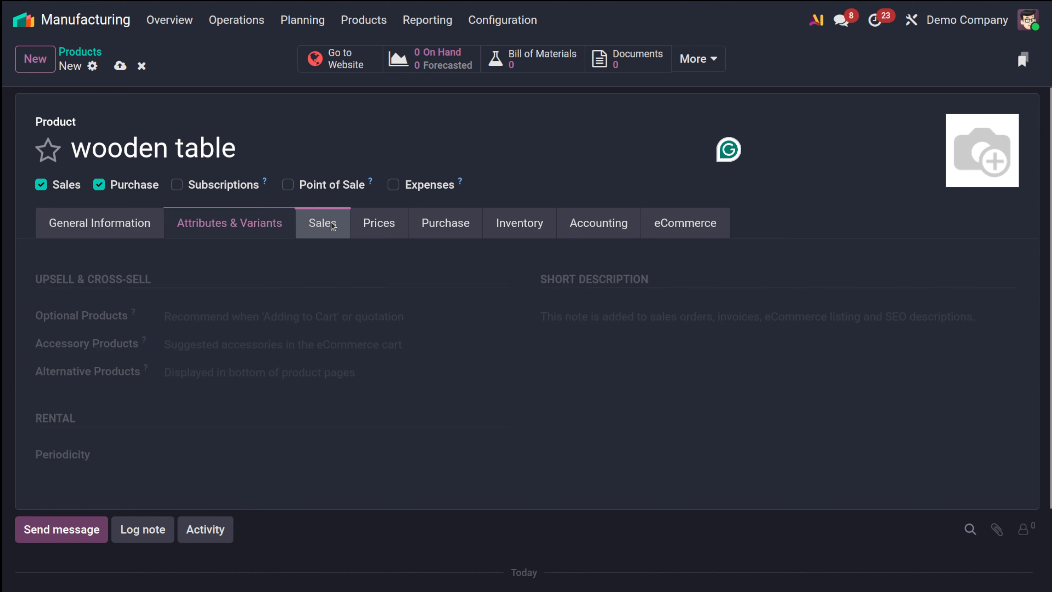
left_click(374, 223)
left_click(442, 227)
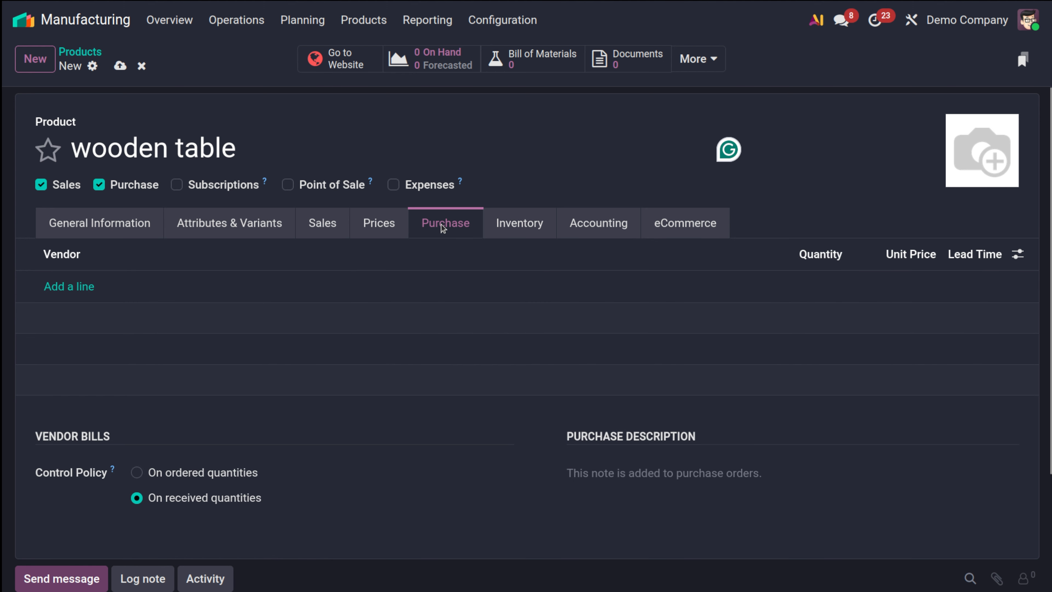
left_click(504, 224)
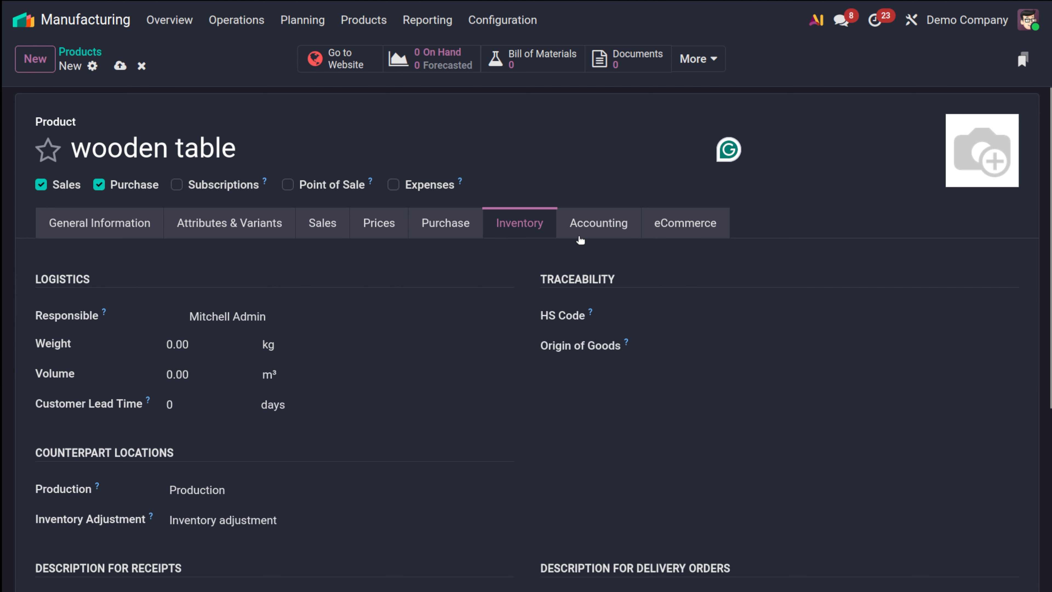
left_click(600, 231)
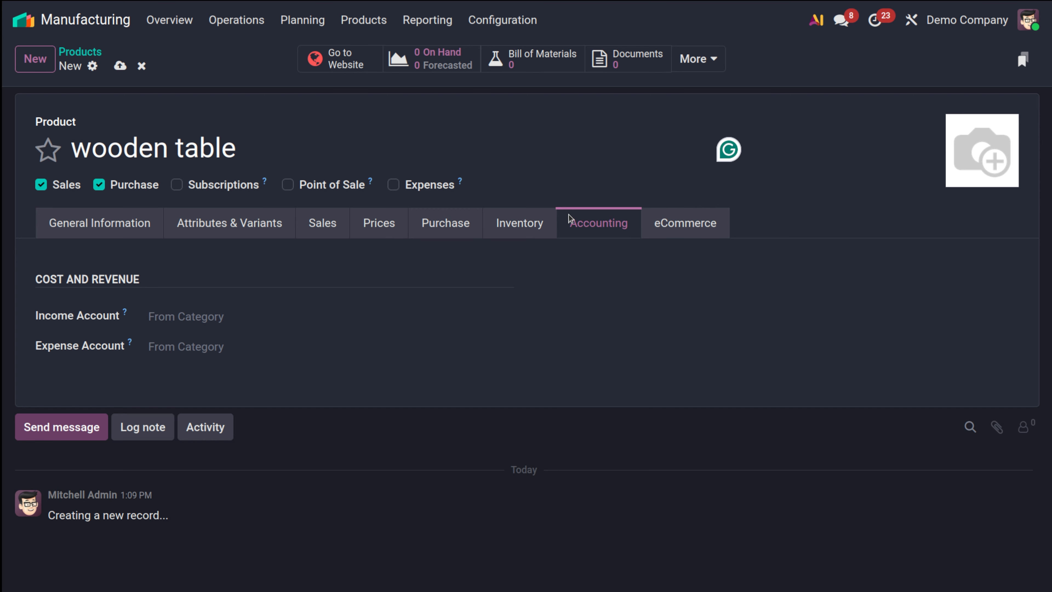
left_click(510, 221)
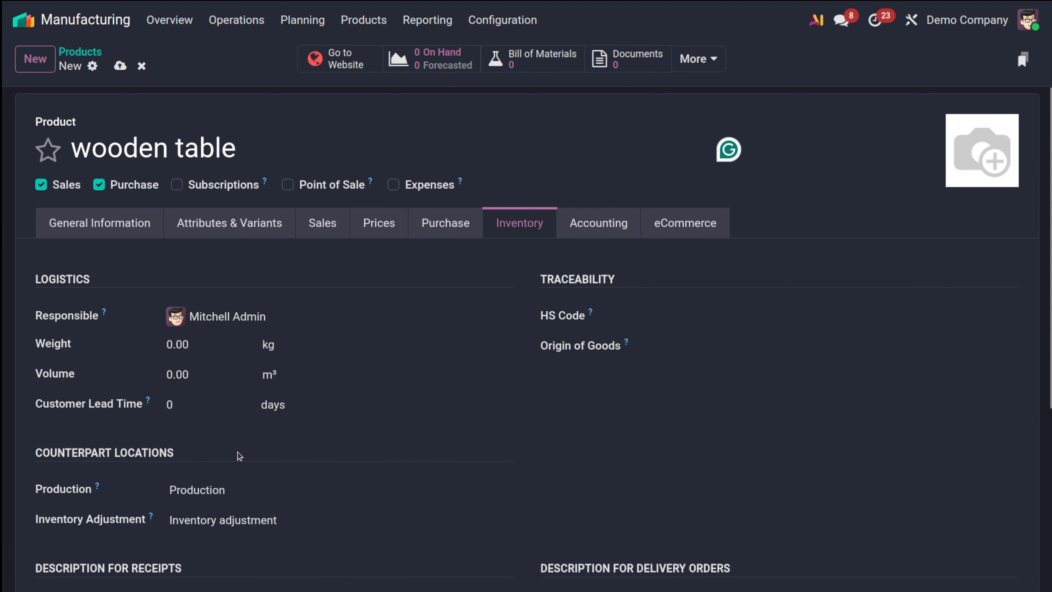
scroll(237, 453, "down", 5)
scroll(202, 395, "up", 5)
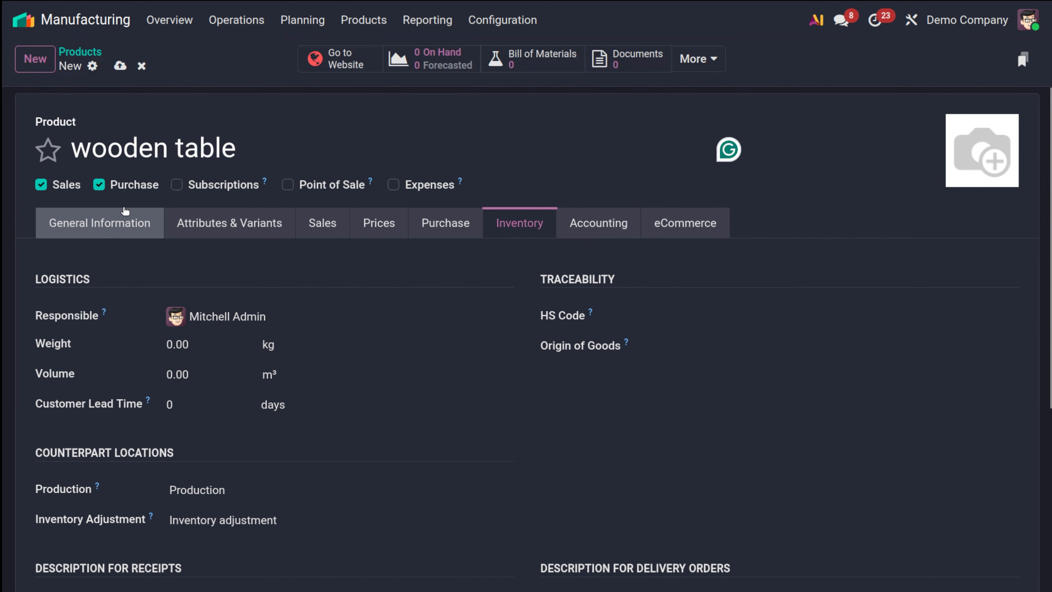
left_click(103, 222)
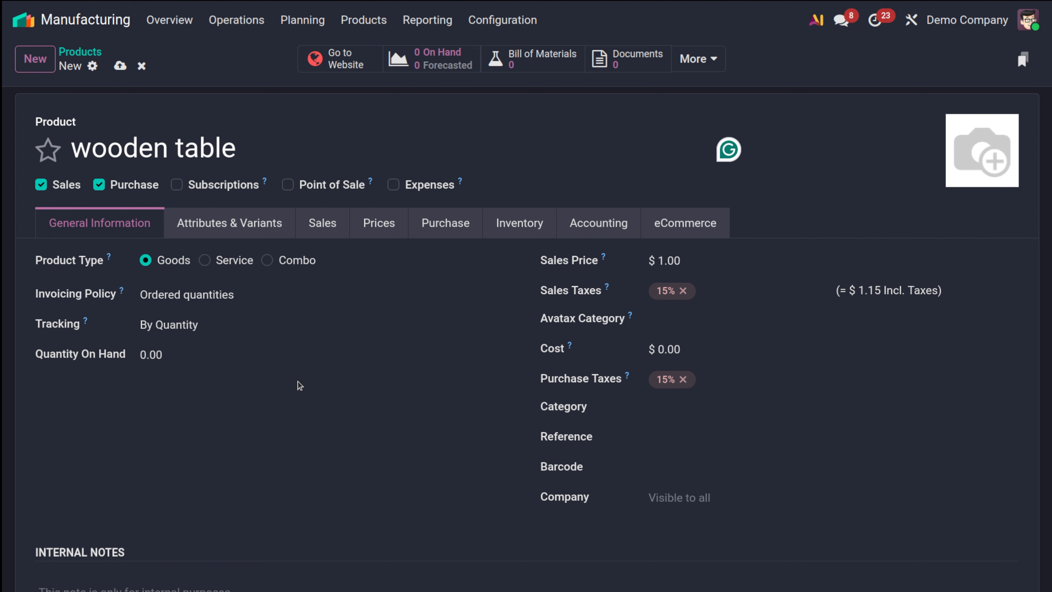
- Save the wooden table product and start a new bill of materials for it
left_click(112, 67)
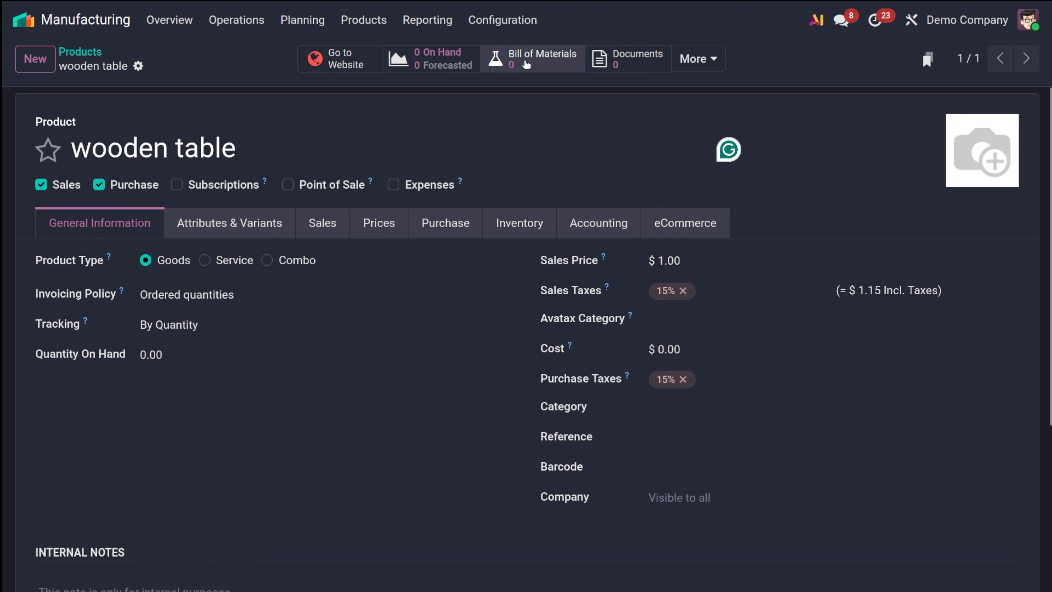
left_click(364, 25)
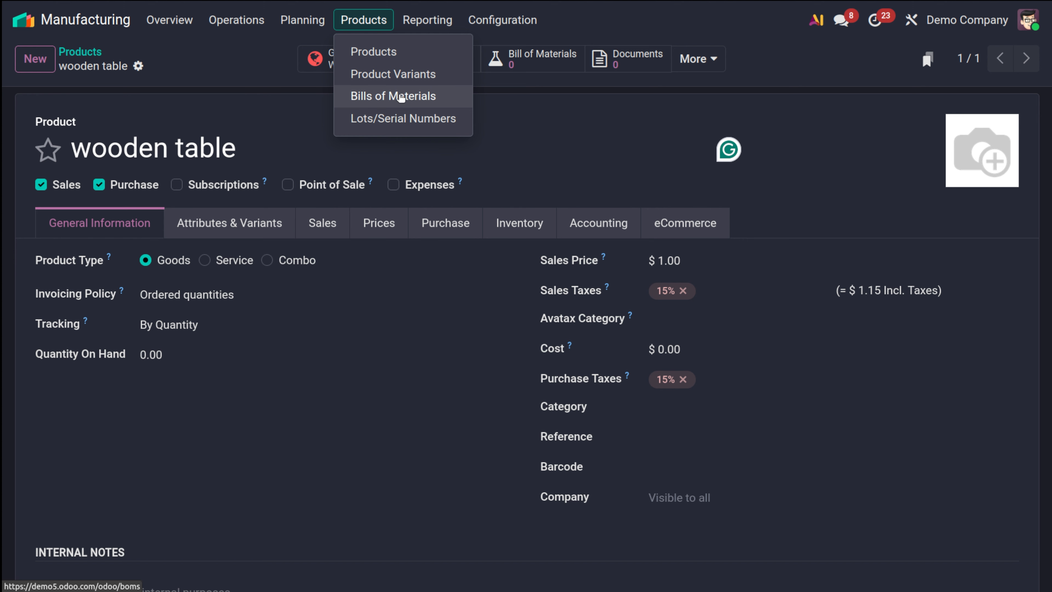
left_click(535, 91)
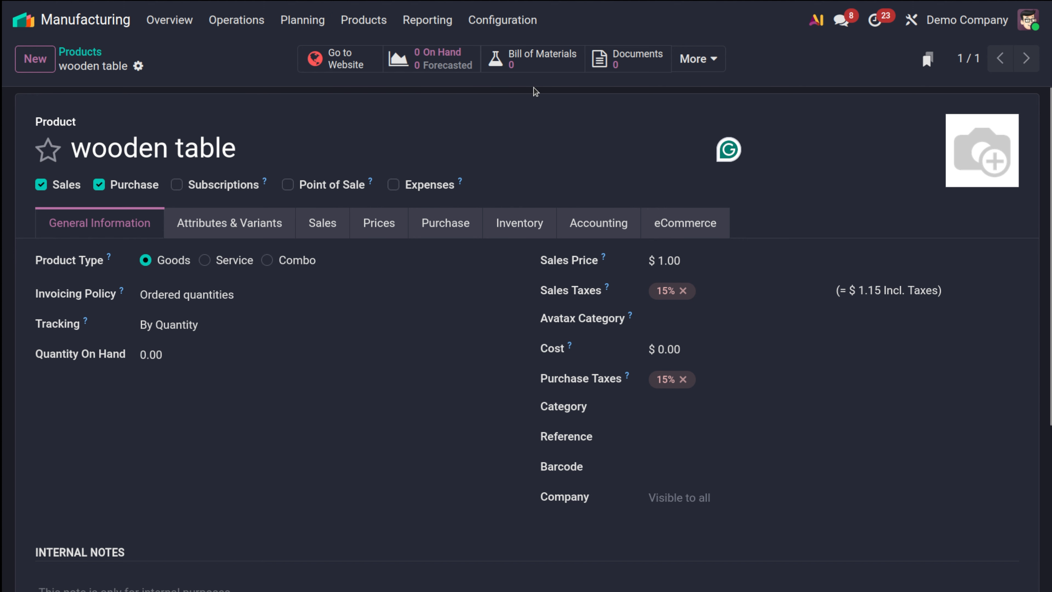
left_click(533, 61)
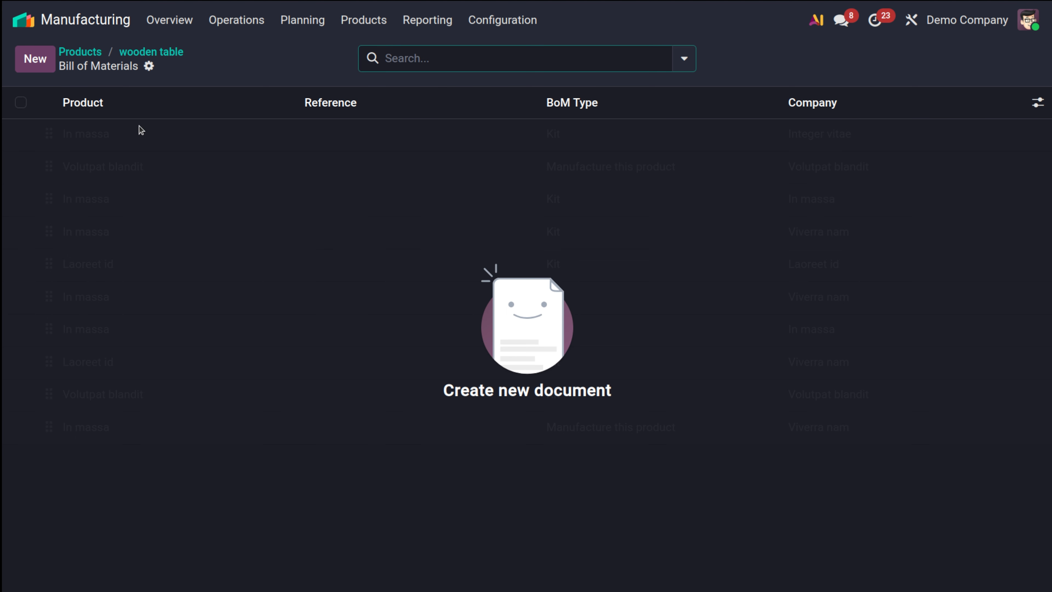
left_click(44, 60)
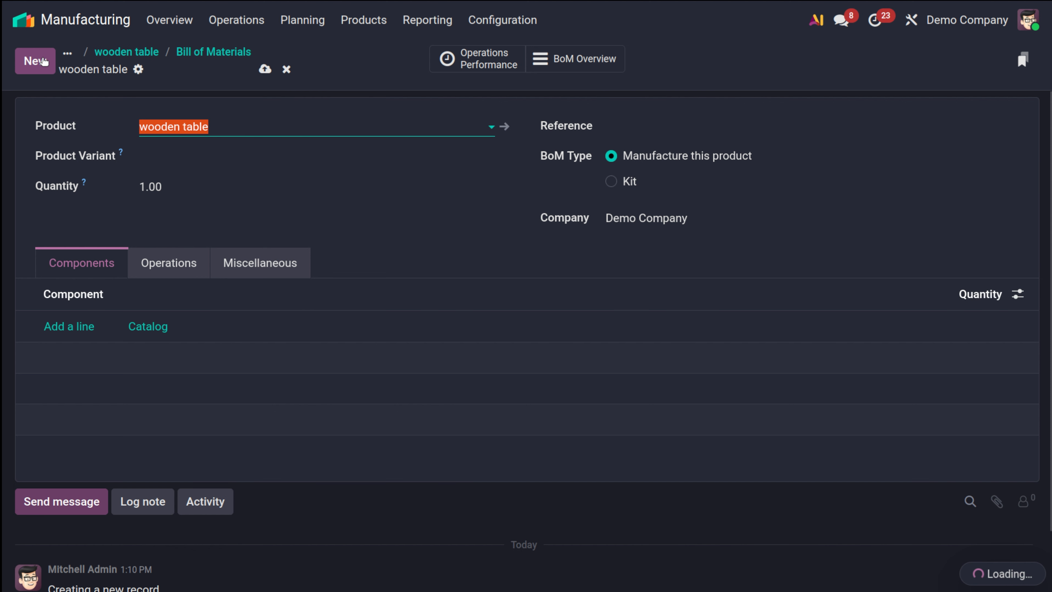
- Set the bill of materials quantity for the wooden table to 10
left_click(150, 188)
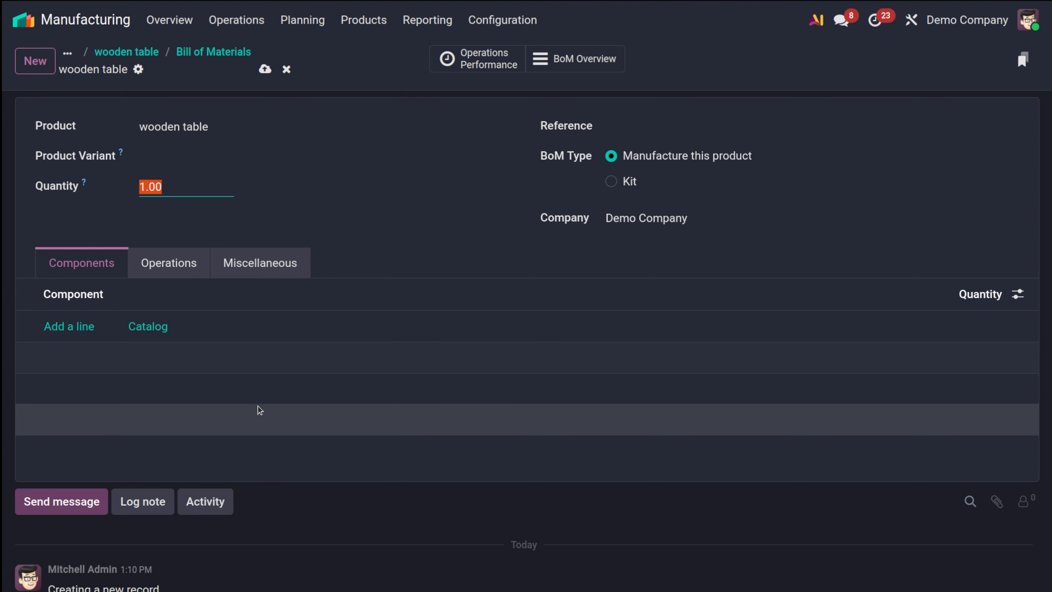
type("20")
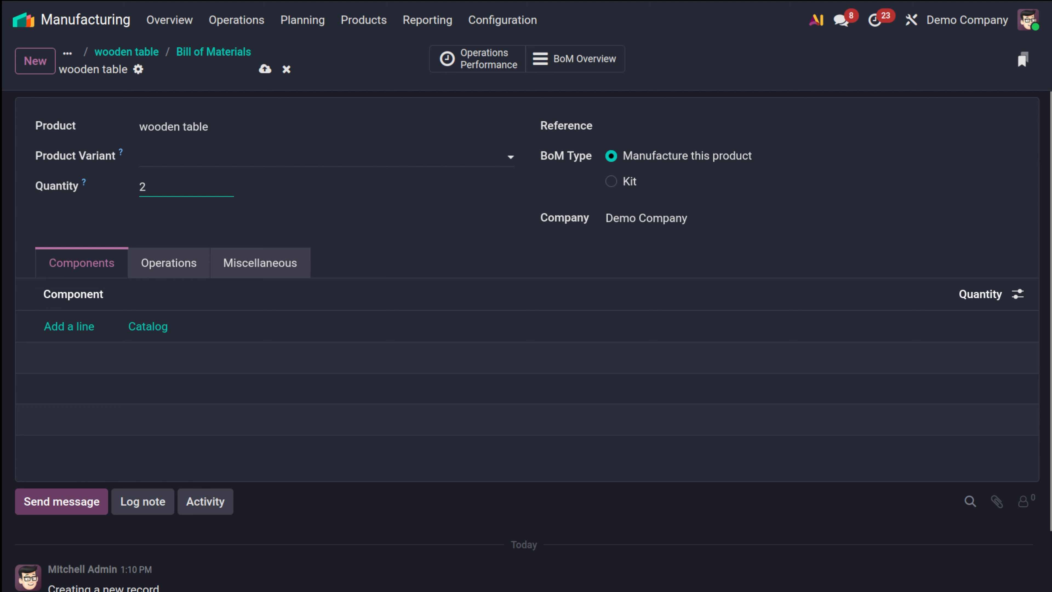
key("BackSpace")
type("10")
- Add Screw, Bolt and Table Leg as component lines in the wooden table's bill of materials
left_click(64, 325)
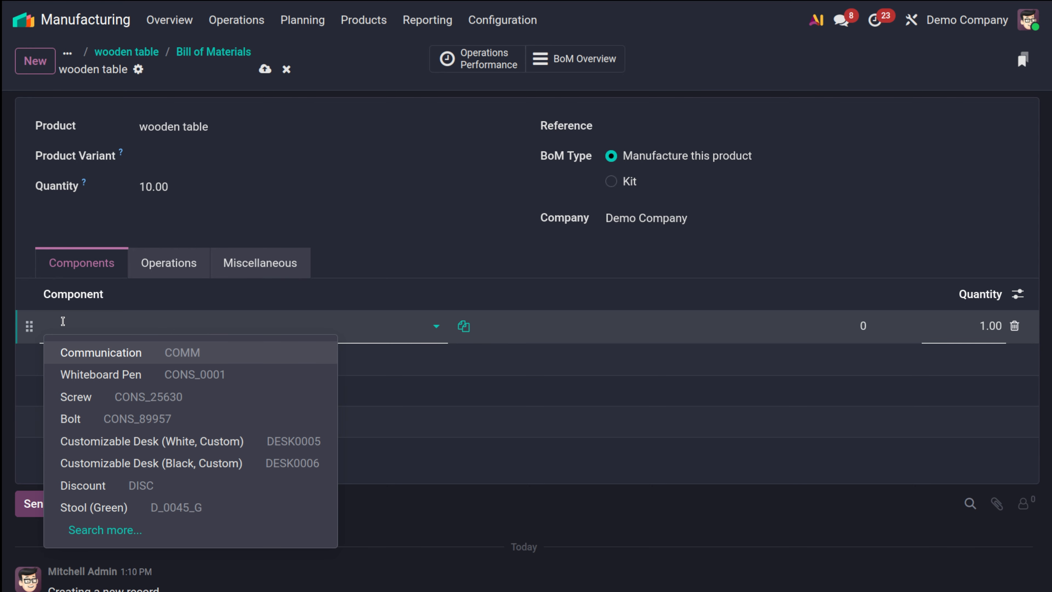
left_click(100, 399)
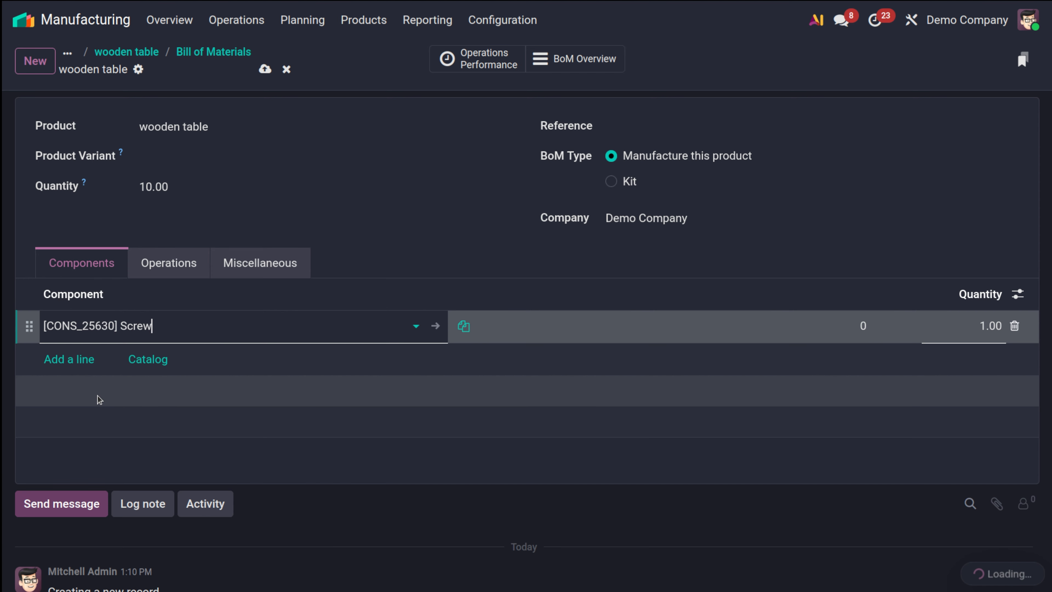
left_click(94, 361)
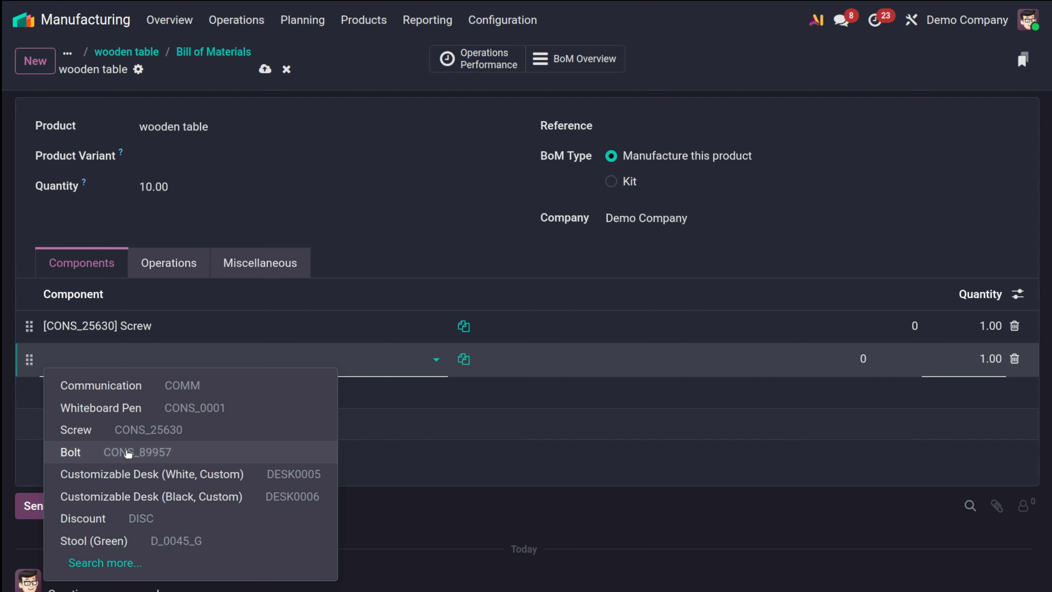
left_click(127, 451)
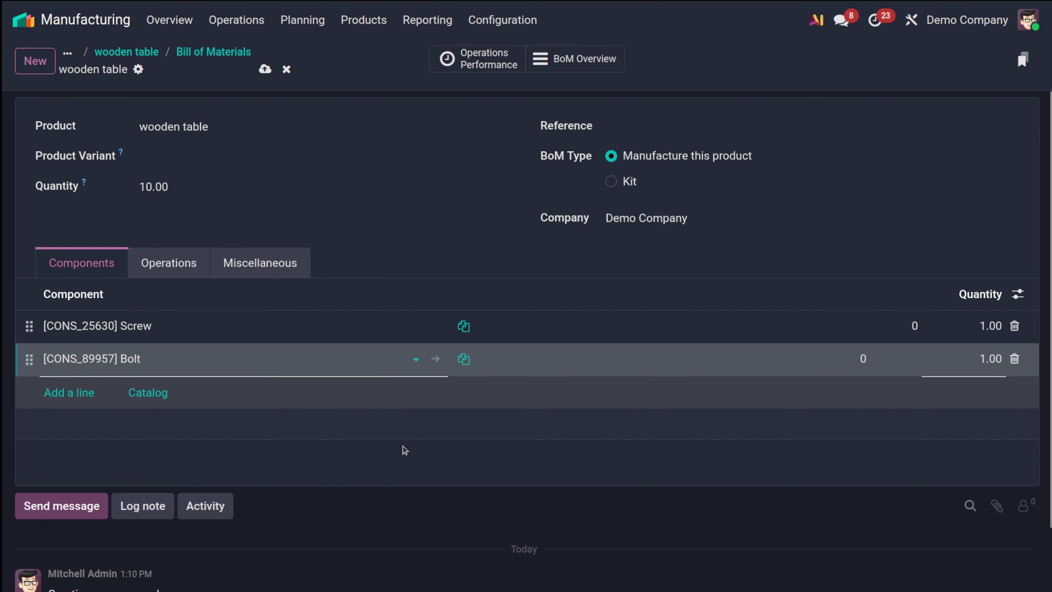
left_click(79, 394)
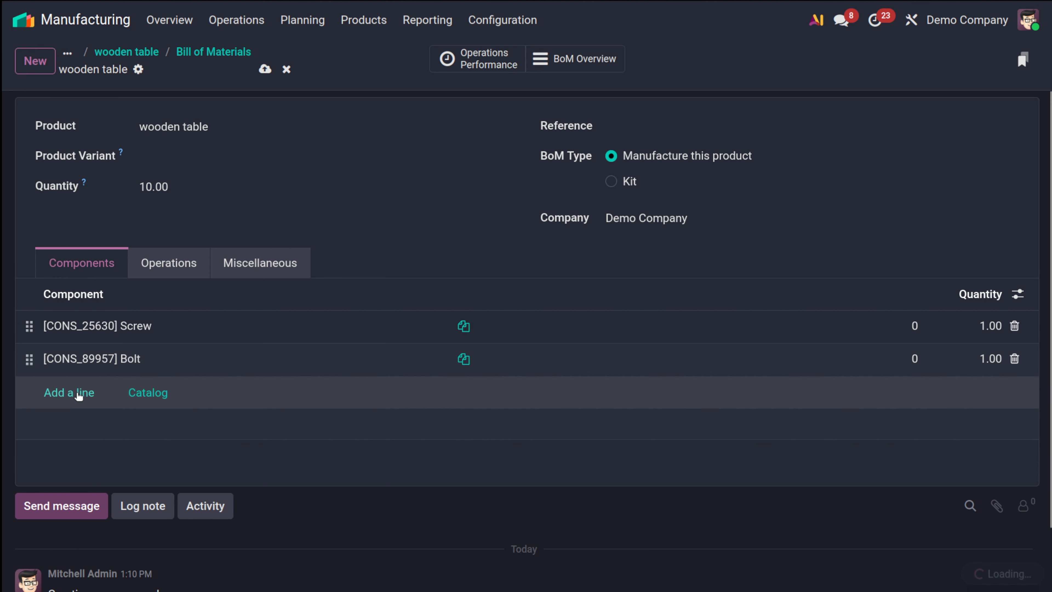
type("leg")
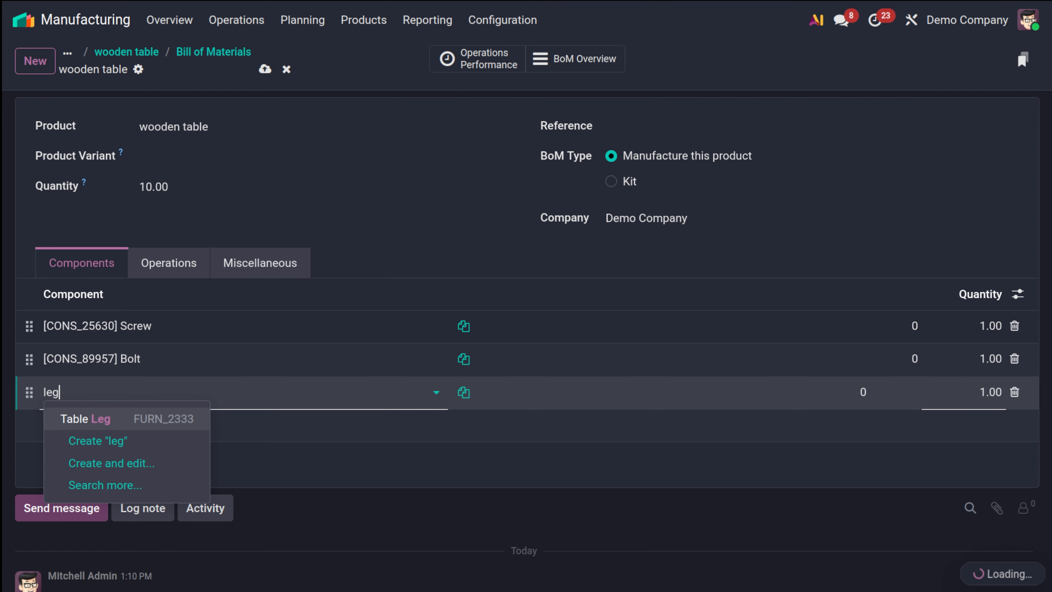
left_click(144, 420)
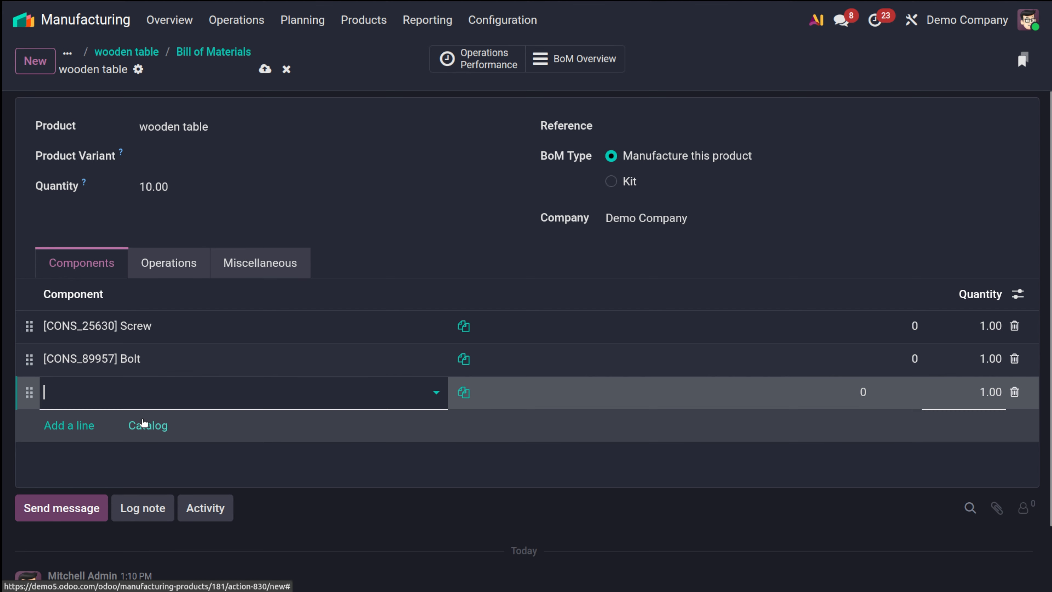
- Add Wood Panel as a further component line in the wooden table's bill of materials
left_click(50, 426)
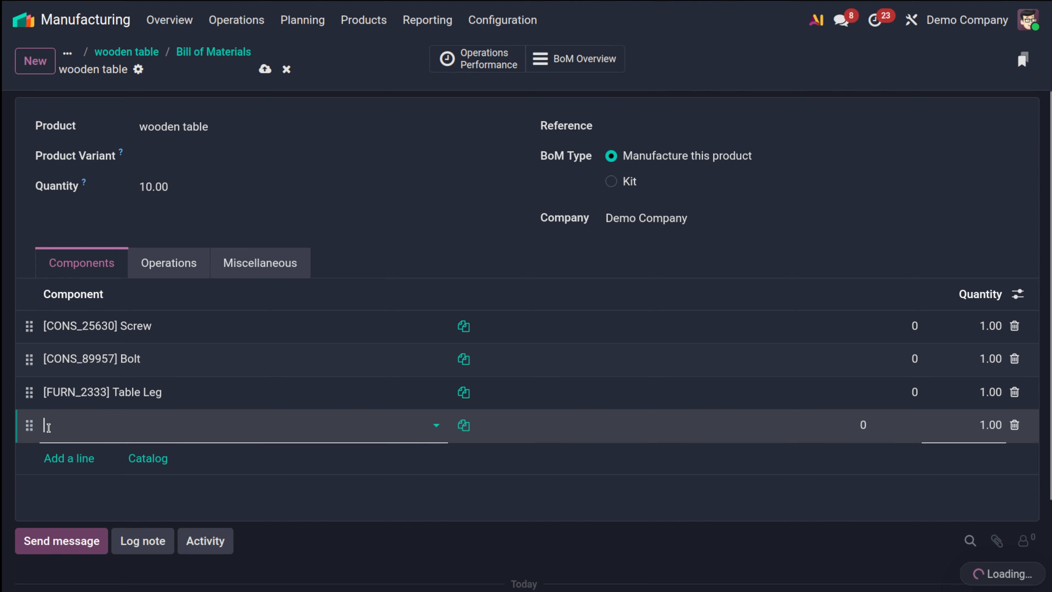
type("pl")
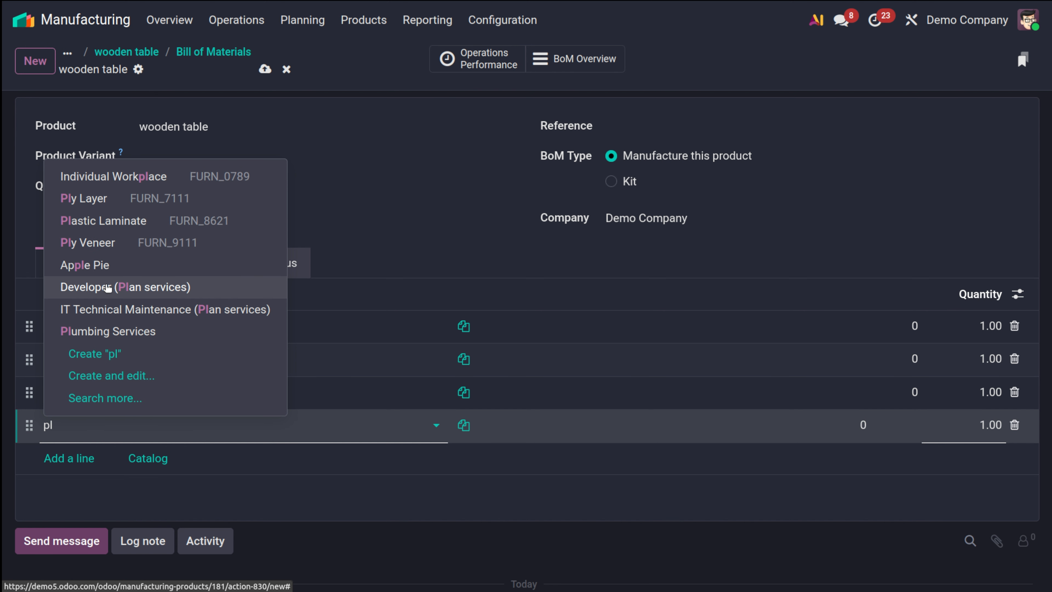
type("an")
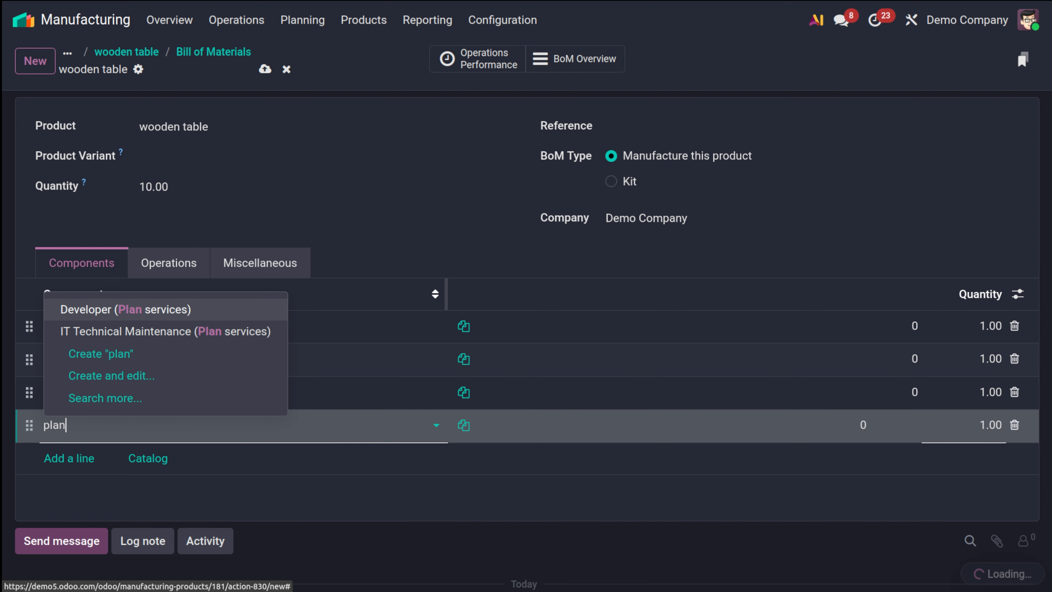
key("BackSpace")
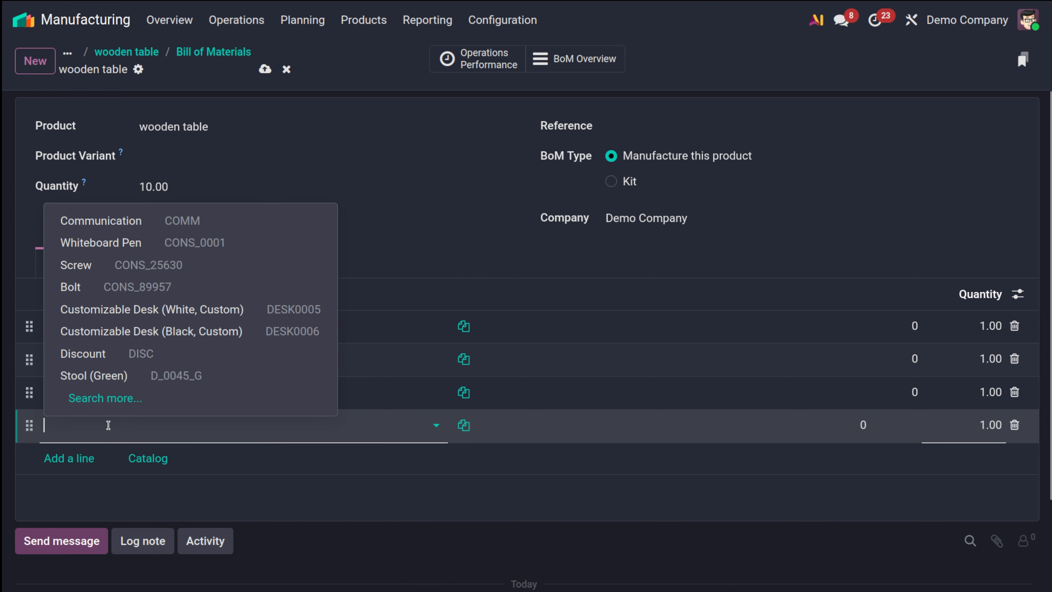
type("wood")
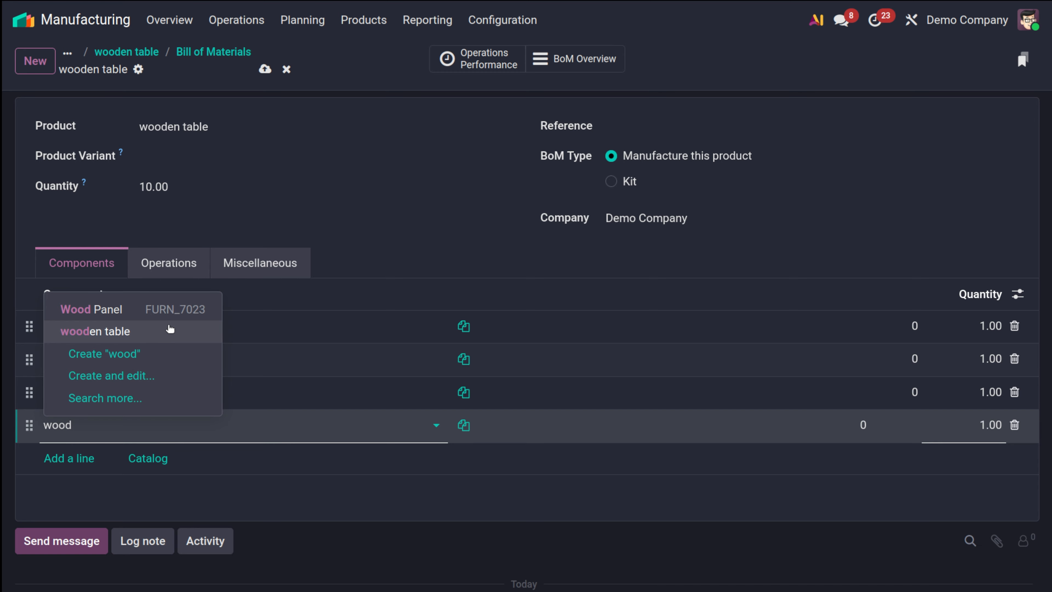
left_click(149, 309)
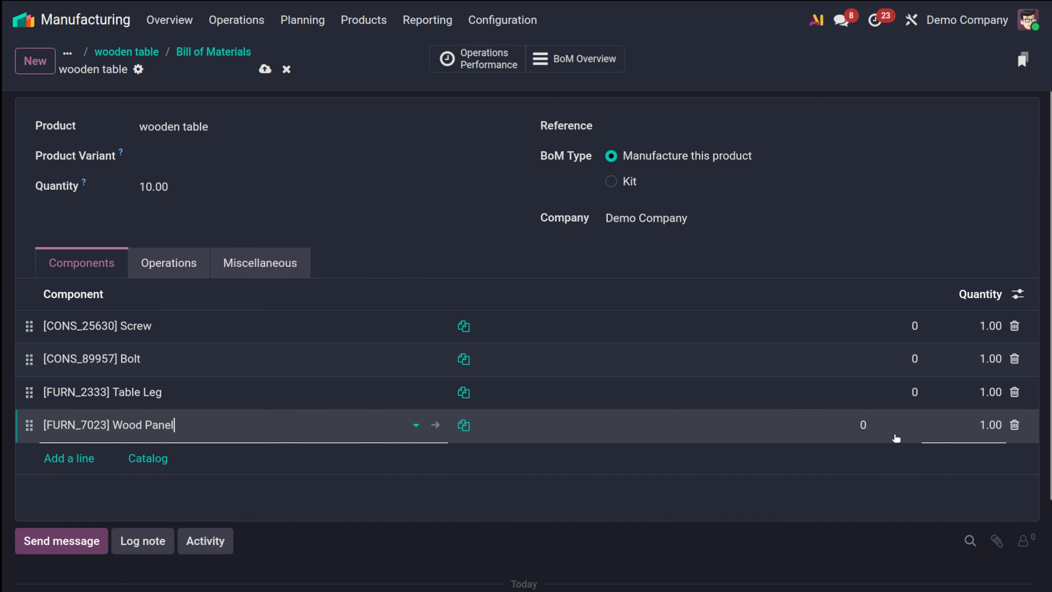
- Set the component quantities to 5 for Screw, 5 for Bolt and 4 for Table Leg
left_click(915, 333)
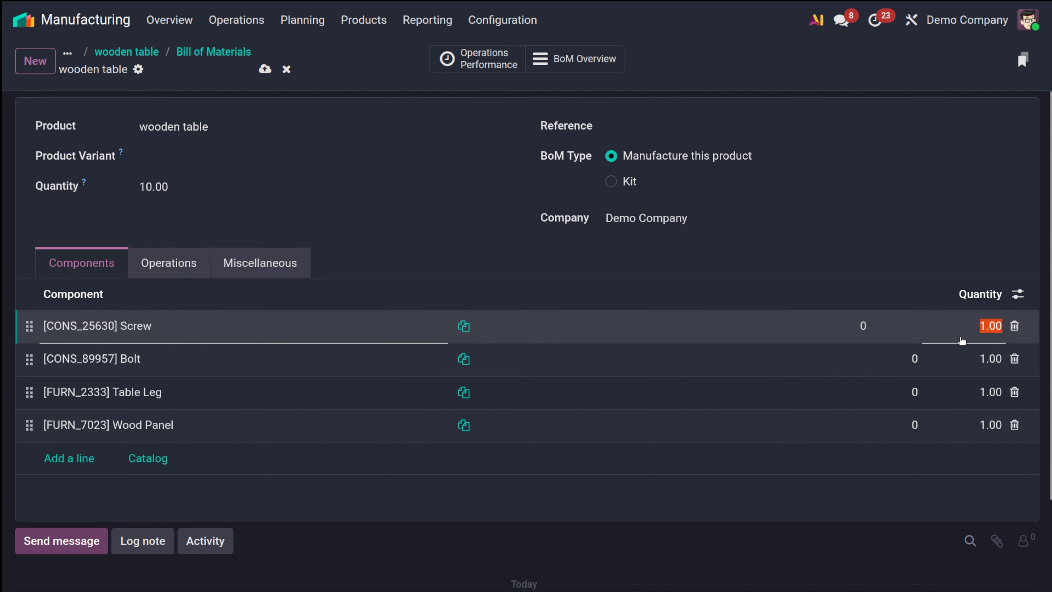
type("5")
left_click(985, 357)
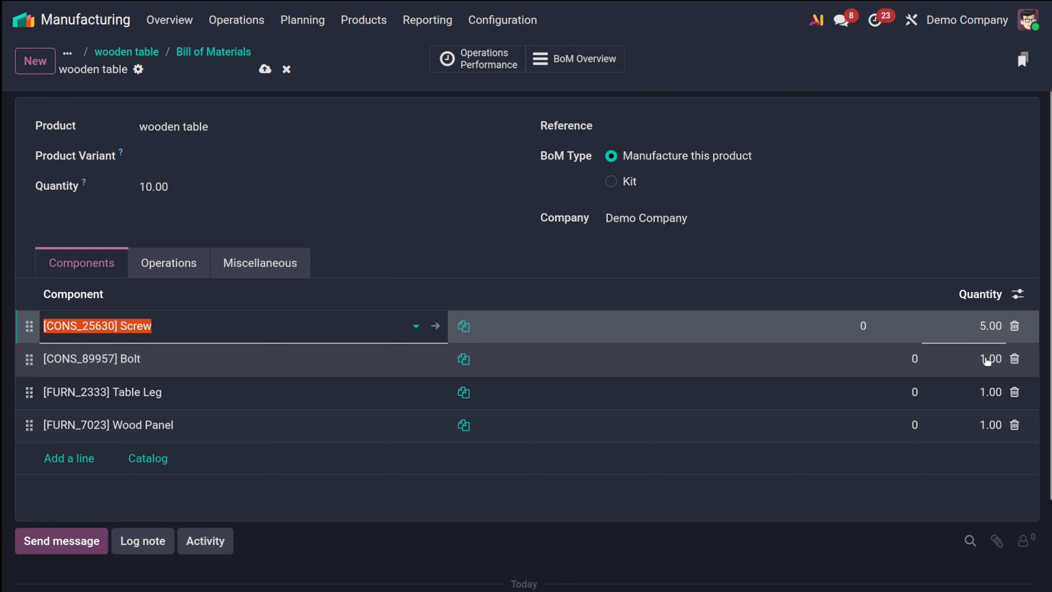
type("5")
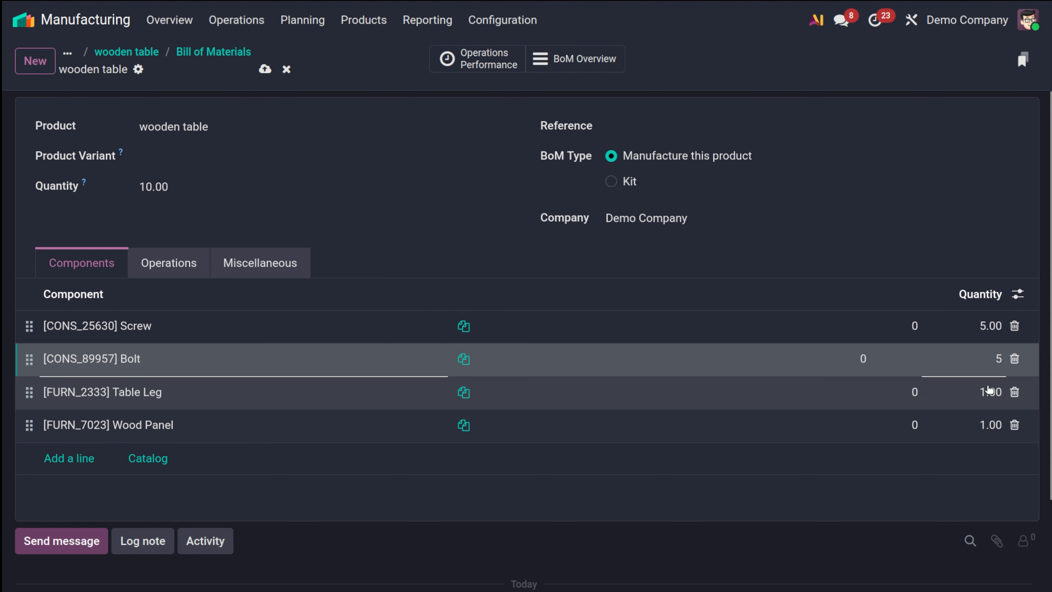
left_click(987, 387)
type("4")
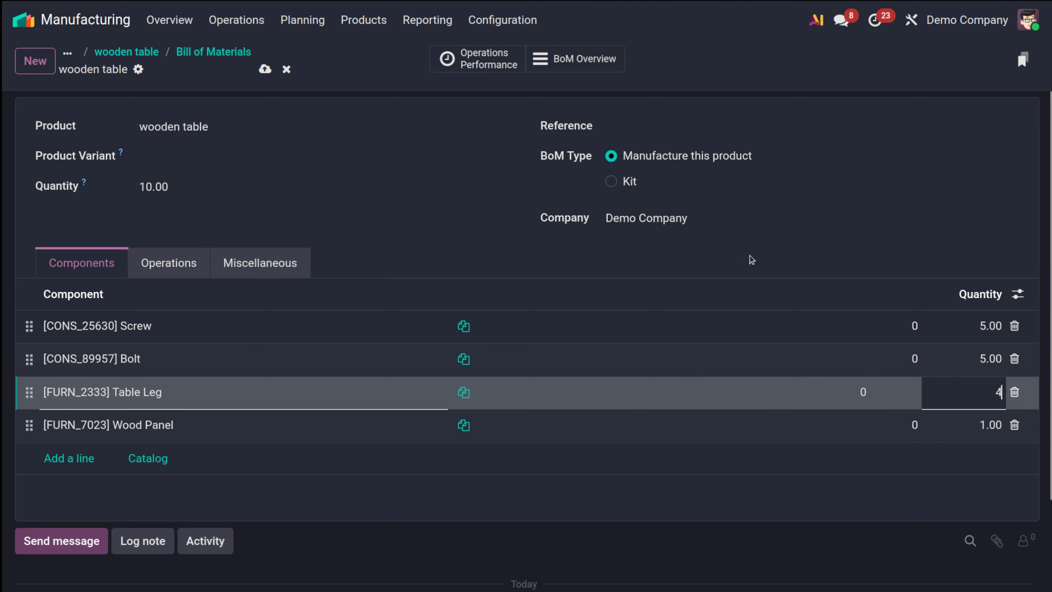
left_click(420, 275)
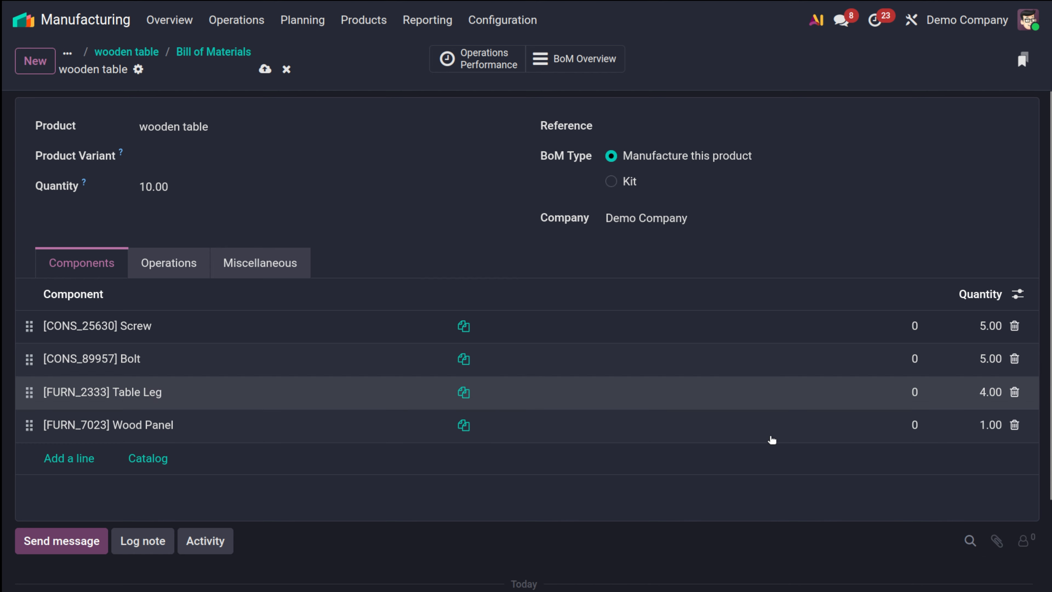
- Change the Table Leg component quantity to 10 and the Wood Panel quantity to 5
left_click(981, 394)
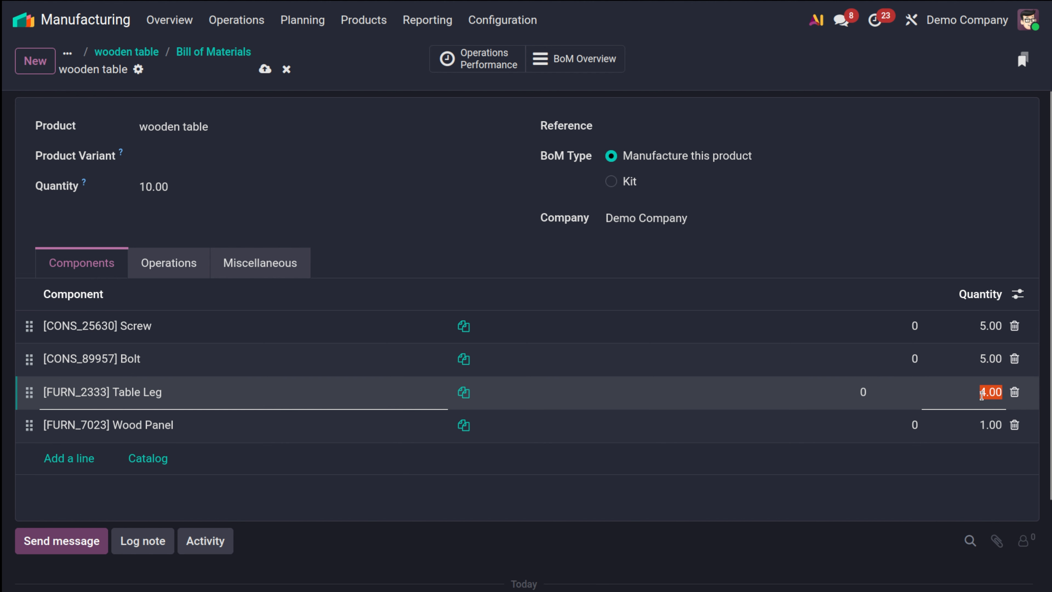
type("10")
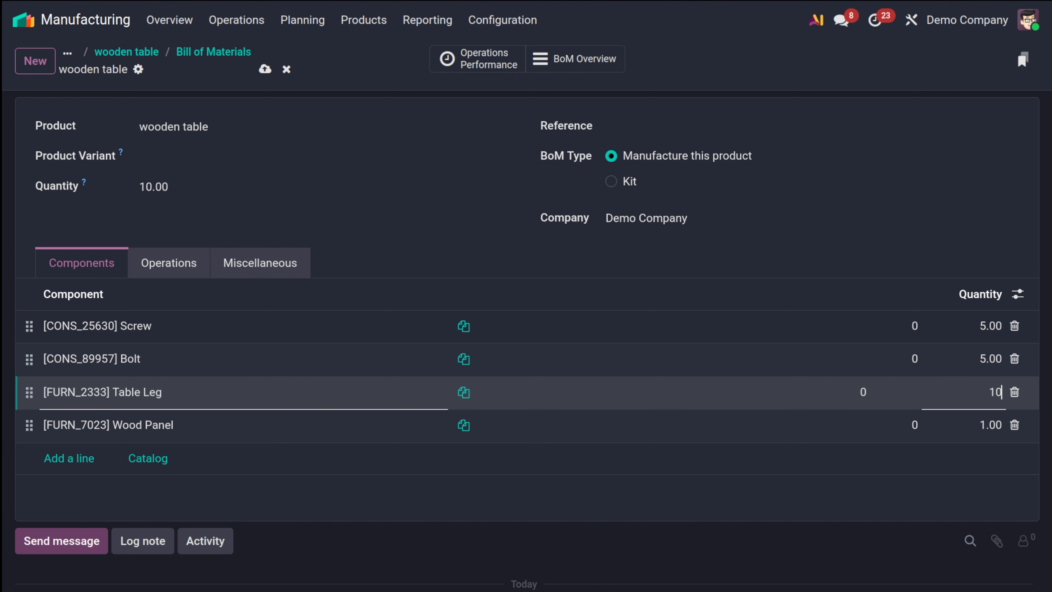
left_click(987, 423)
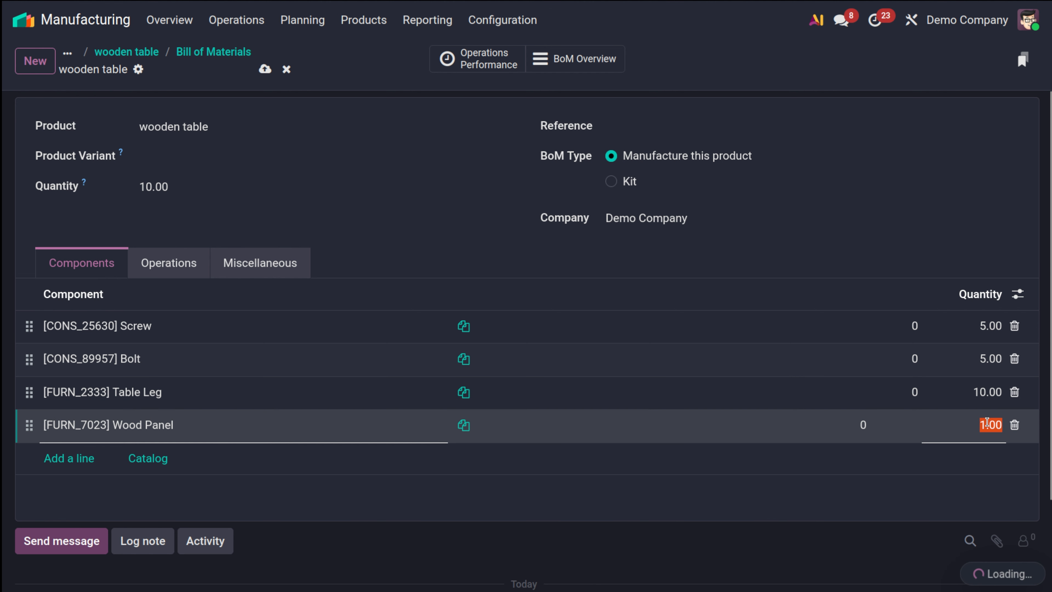
type("5")
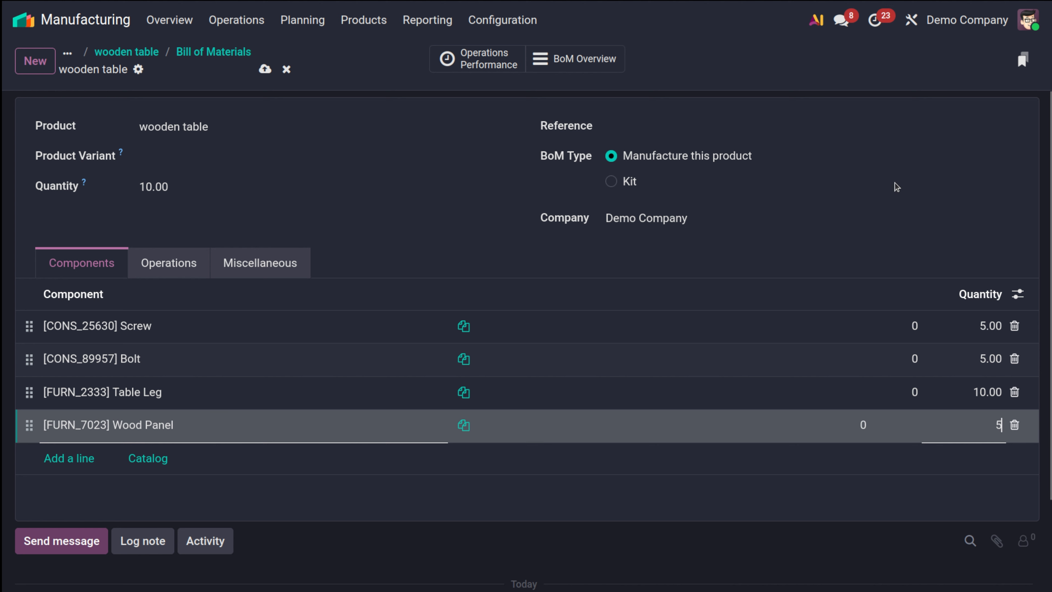
key("shift+Tab")
left_click(896, 182)
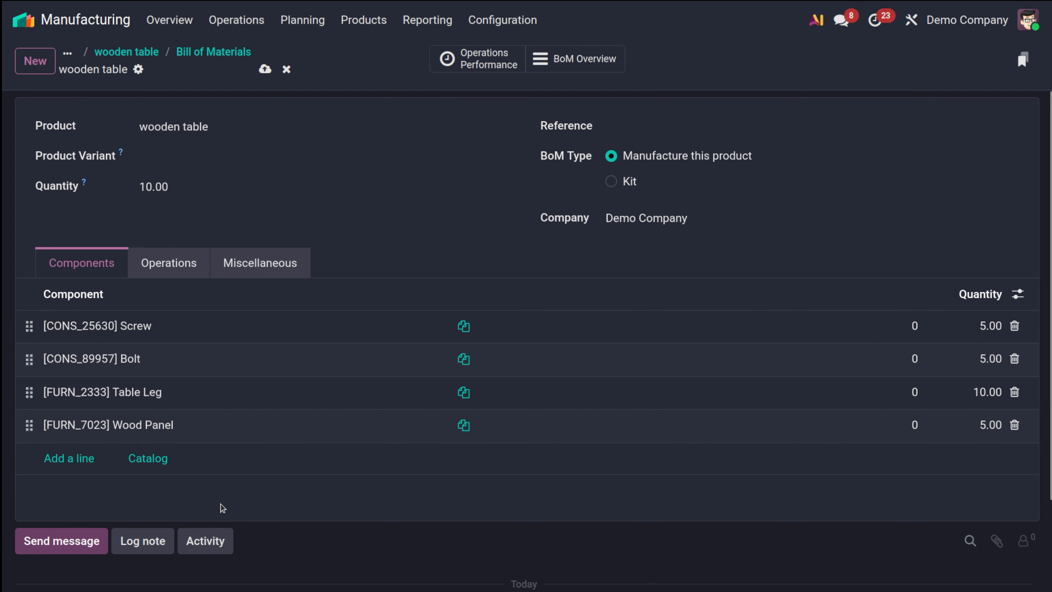
- Change the bill of materials quantity for the wooden table to 1
left_click(169, 271)
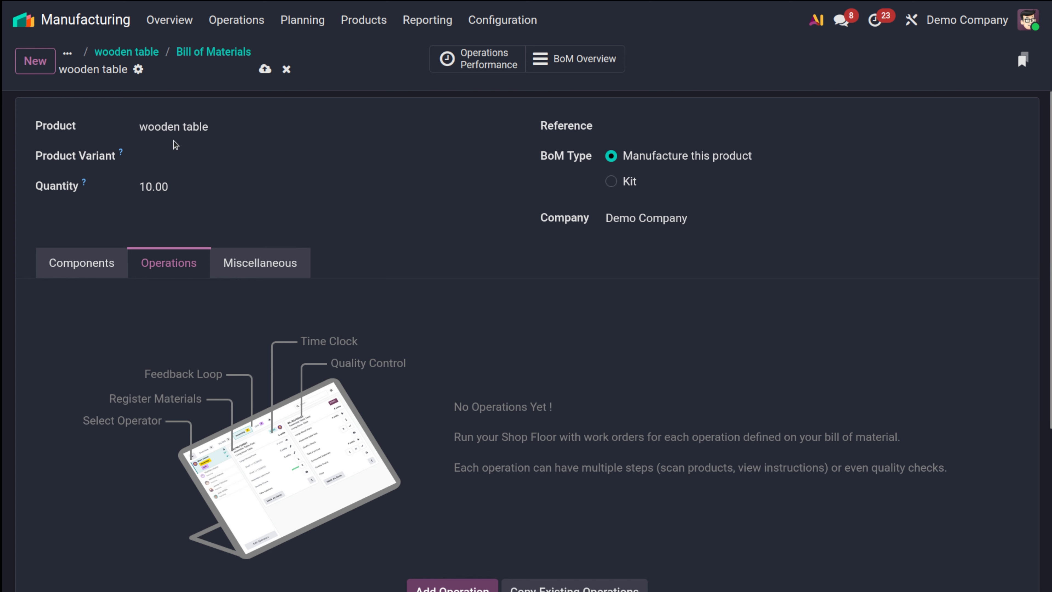
left_click(95, 259)
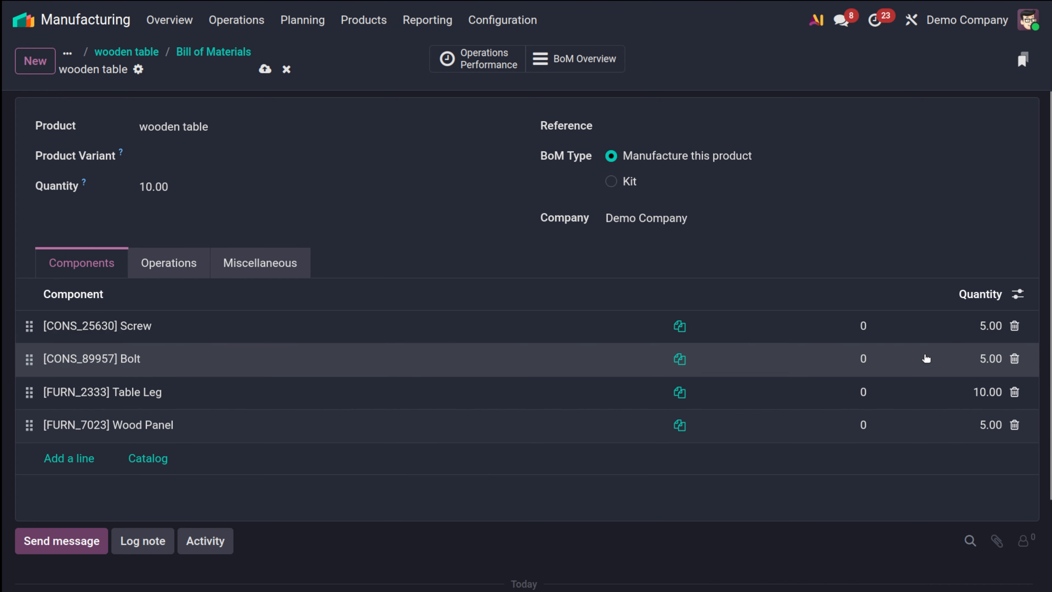
left_click(161, 186)
double_click(160, 187)
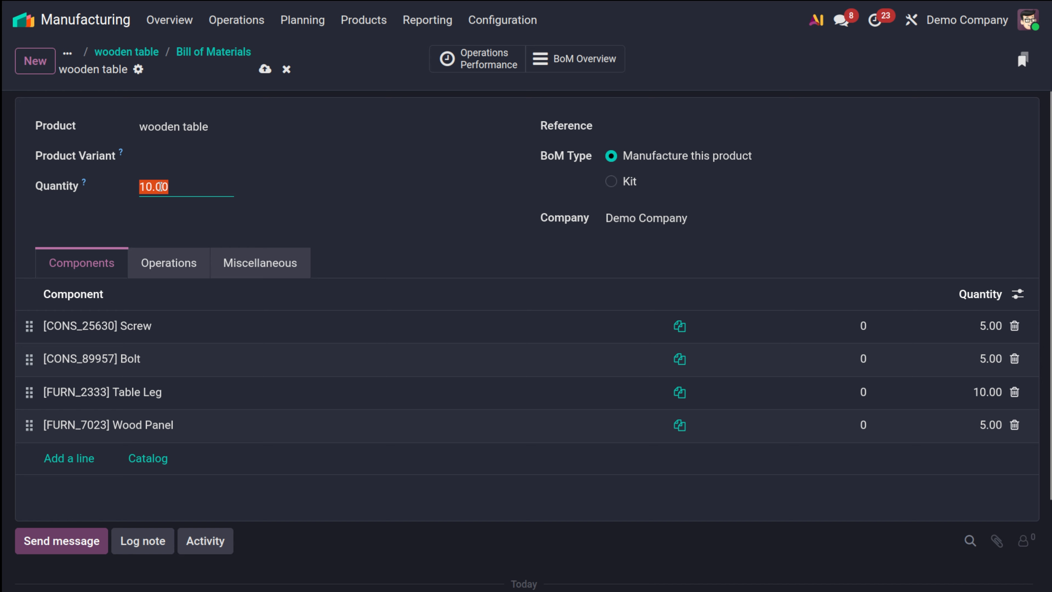
type("1")
left_click(297, 226)
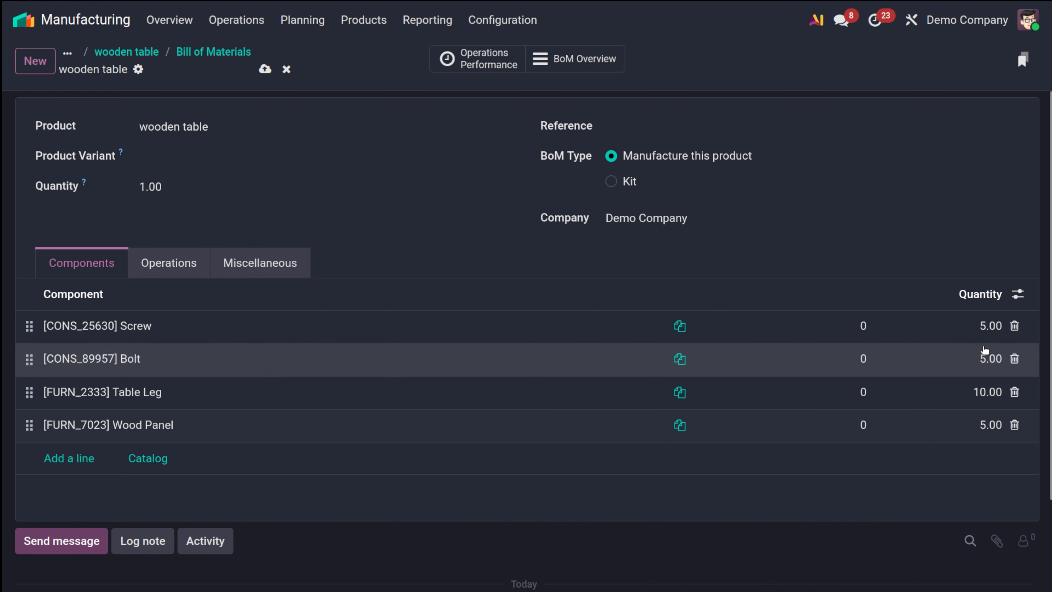
- Set the Table Leg component quantity to 4 and the Wood Panel quantity to 1
left_click(976, 398)
type("4")
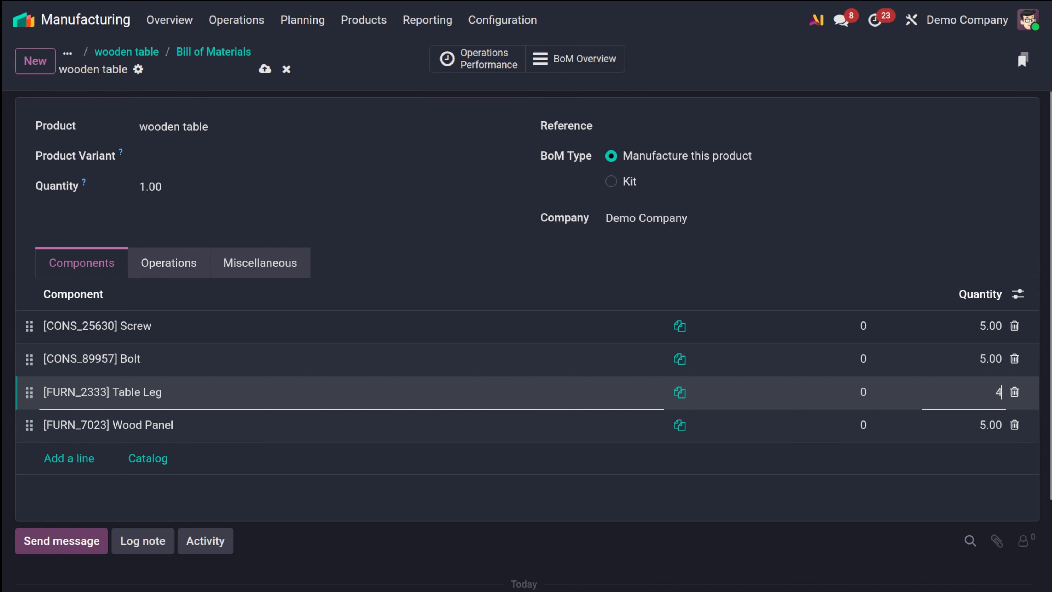
left_click(984, 422)
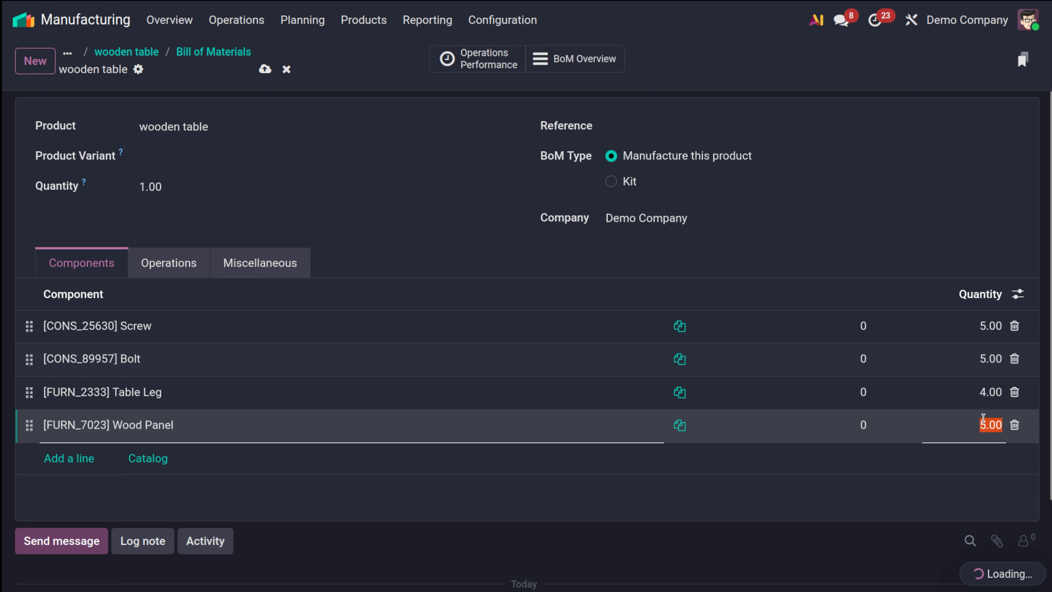
type("1")
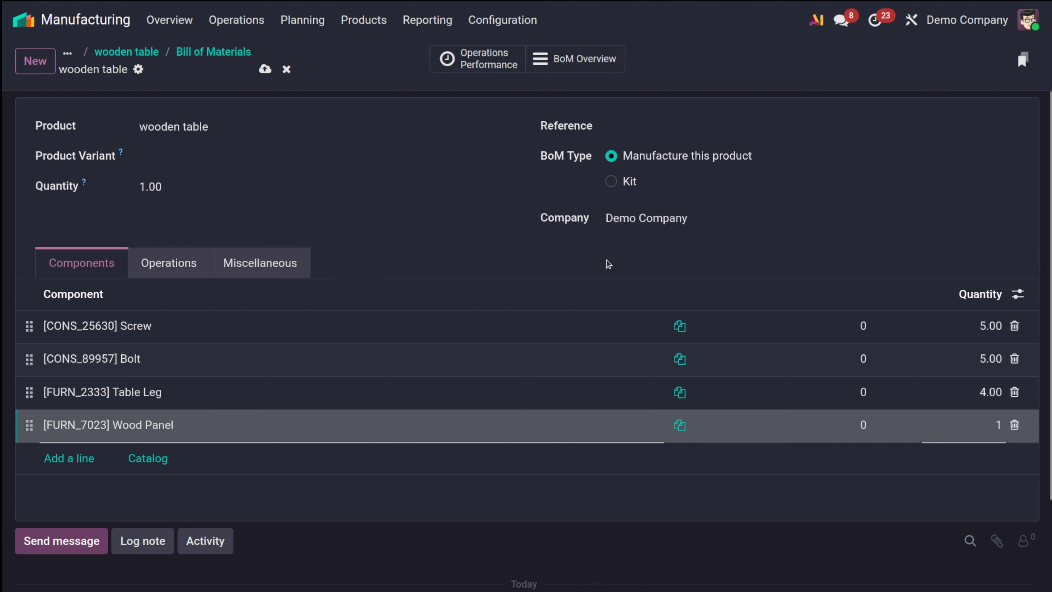
left_click(607, 264)
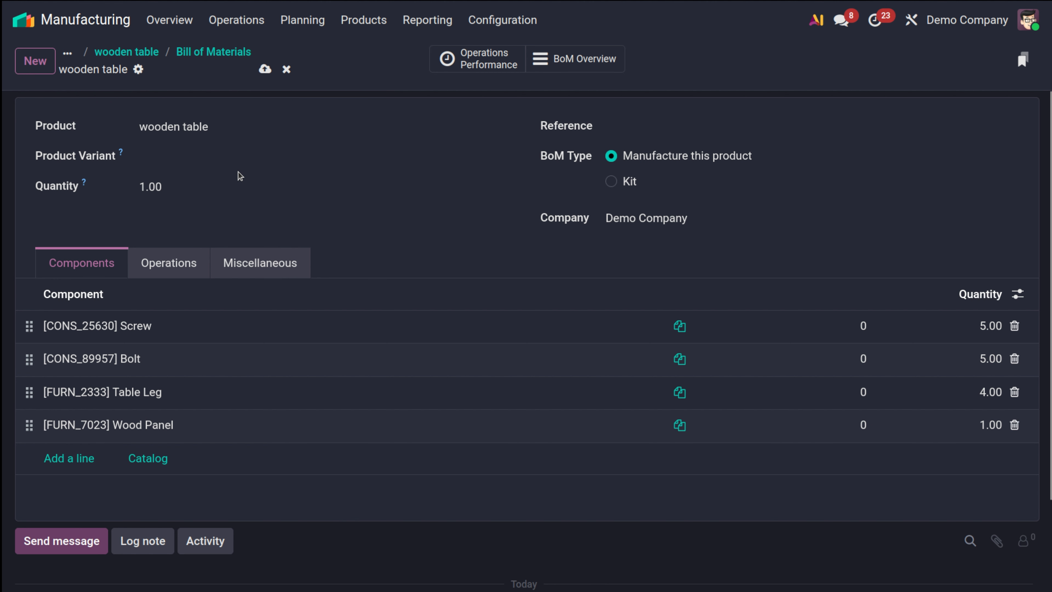
- Add an operation named Production to the bill of materials and assign it to the Assembly 1 work center
left_click(161, 271)
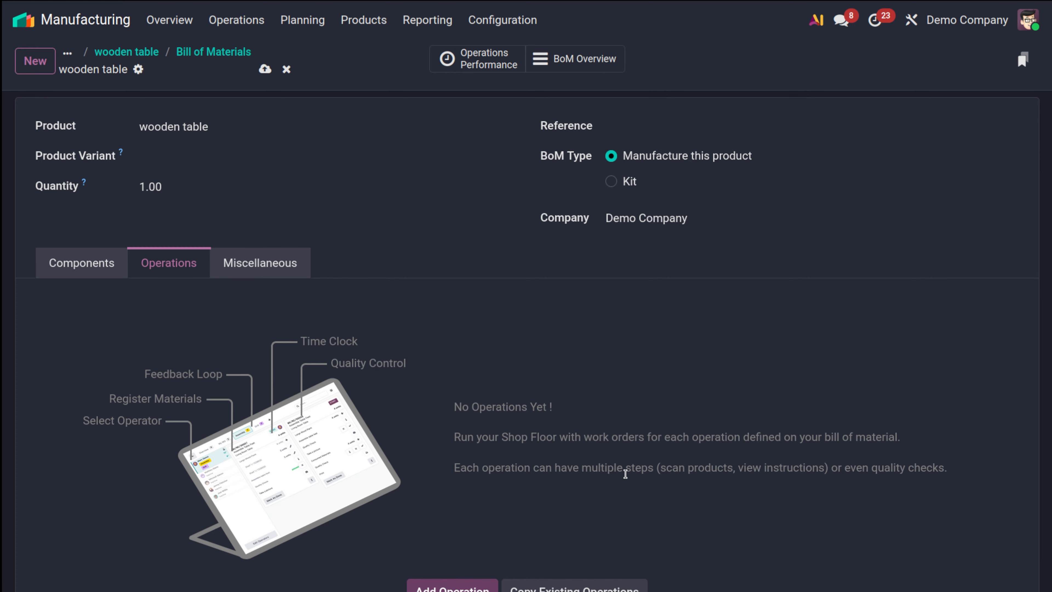
scroll(625, 473, "down", 4)
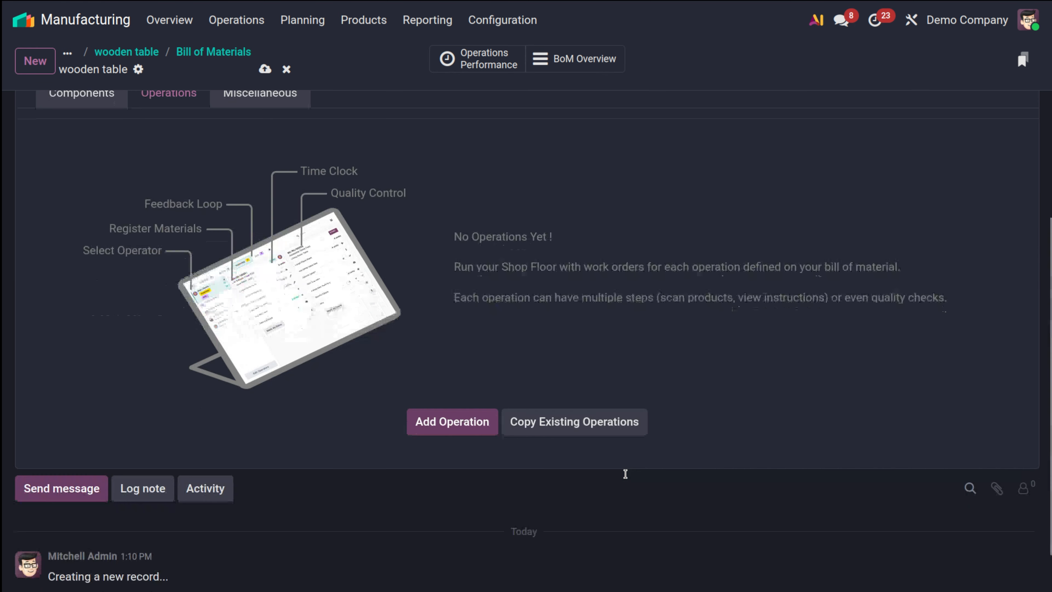
left_click(456, 425)
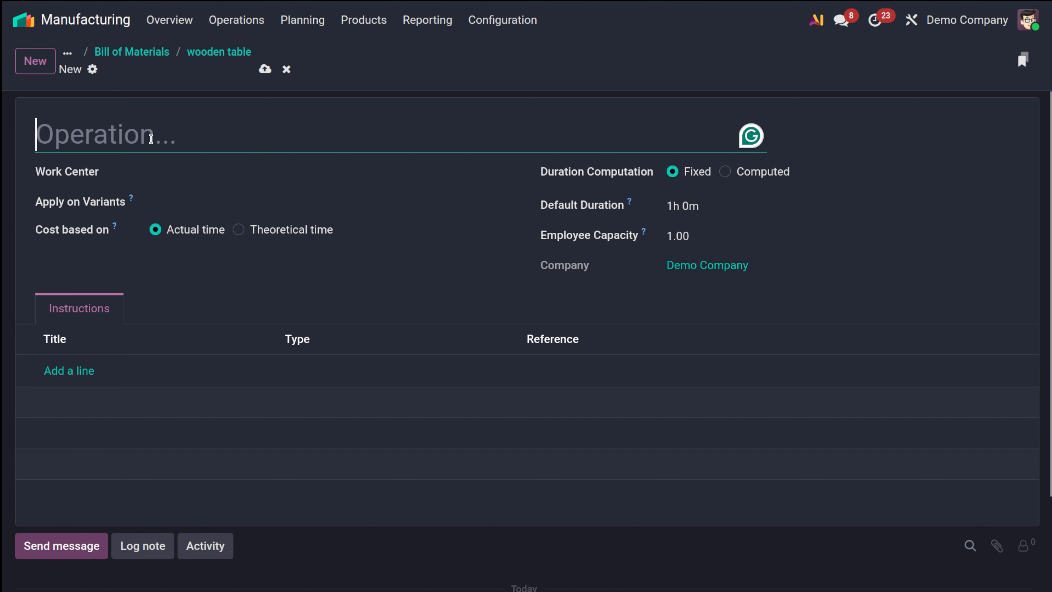
type("Prod")
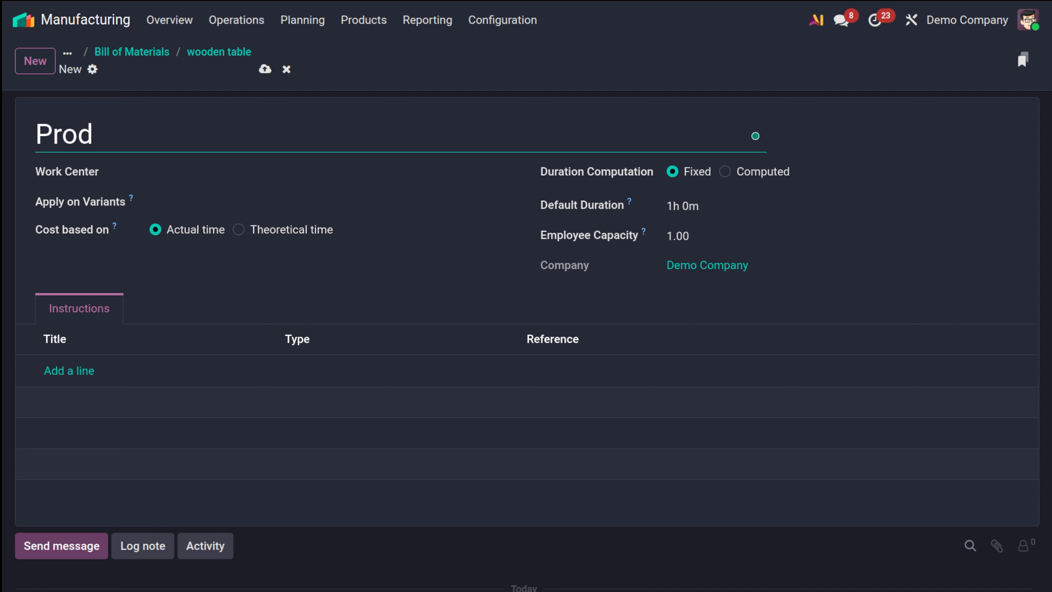
type("uction")
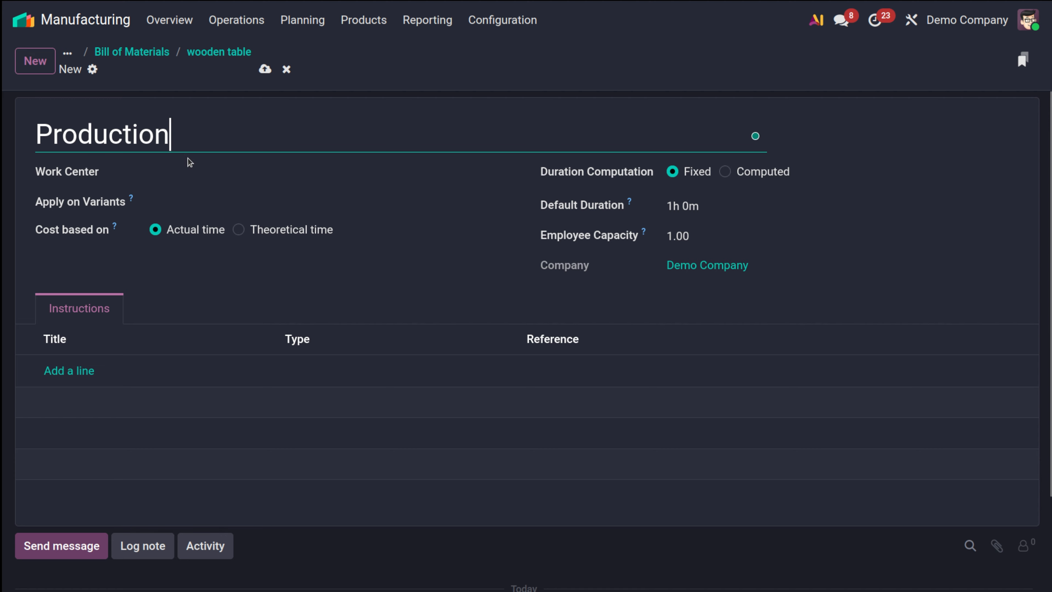
left_click(209, 175)
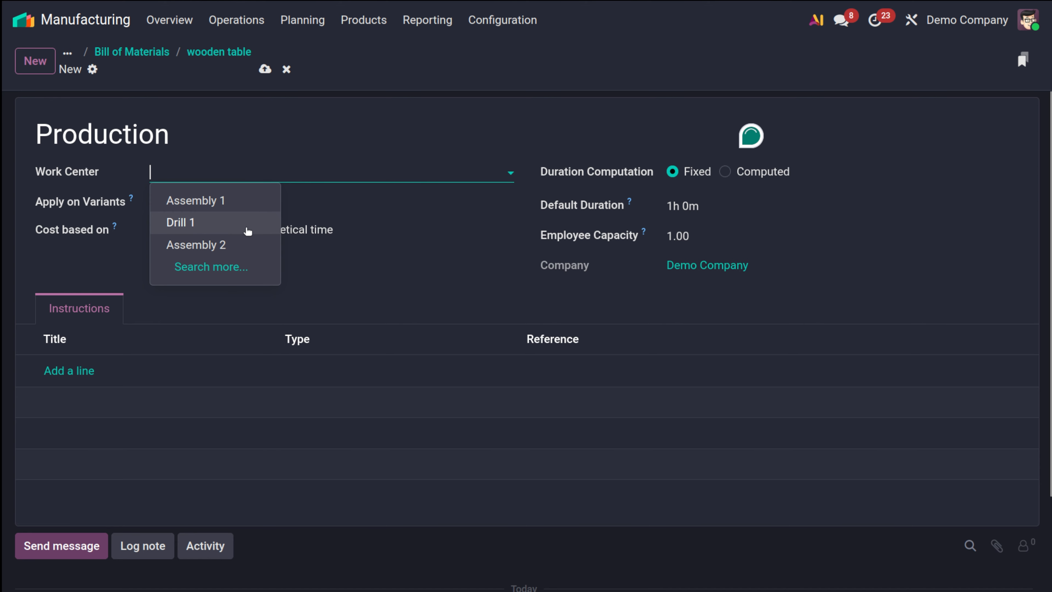
left_click(234, 207)
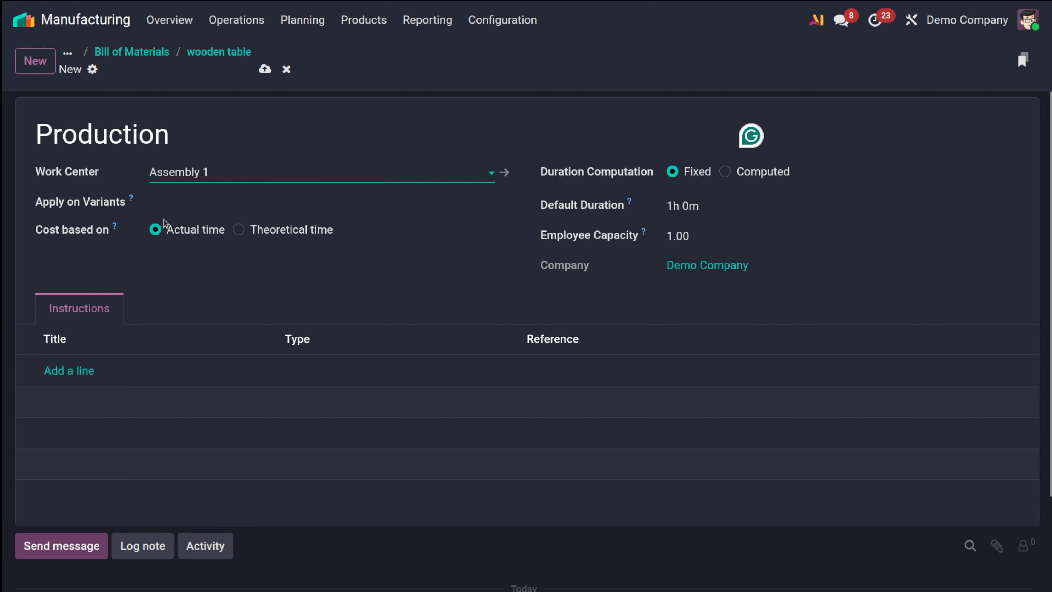
- Add an instruction titled "combine the product" to the Production operation, then save it and return to the wooden table's bill of materials
left_click(85, 377)
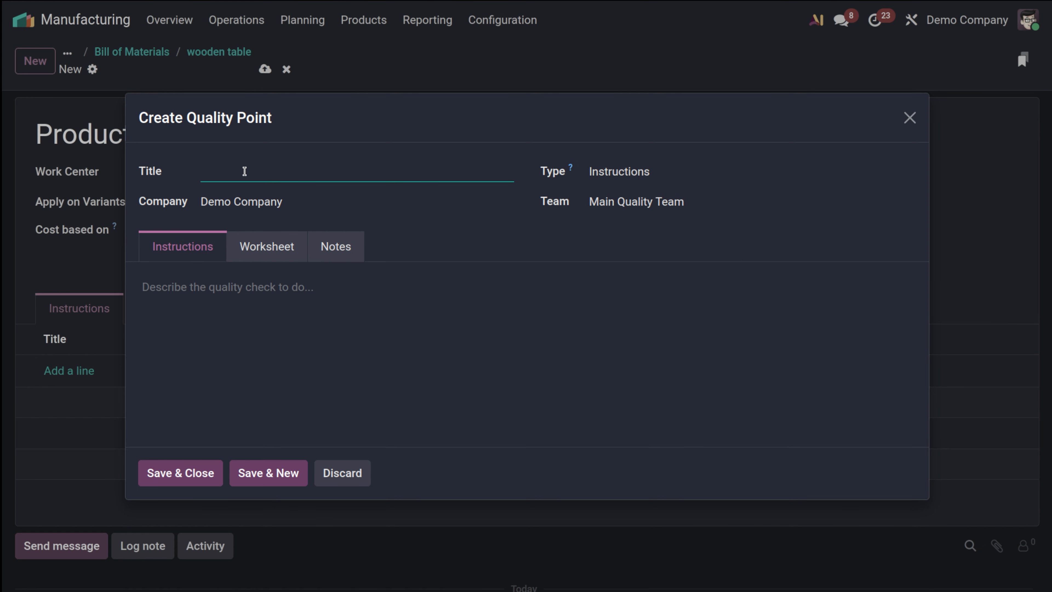
type("combine the product")
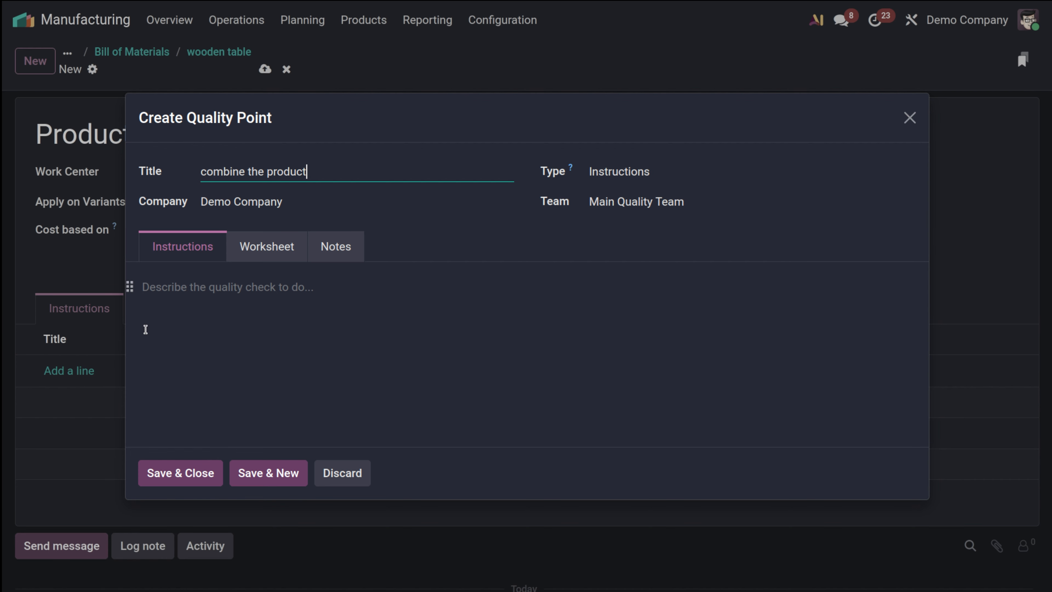
left_click(166, 469)
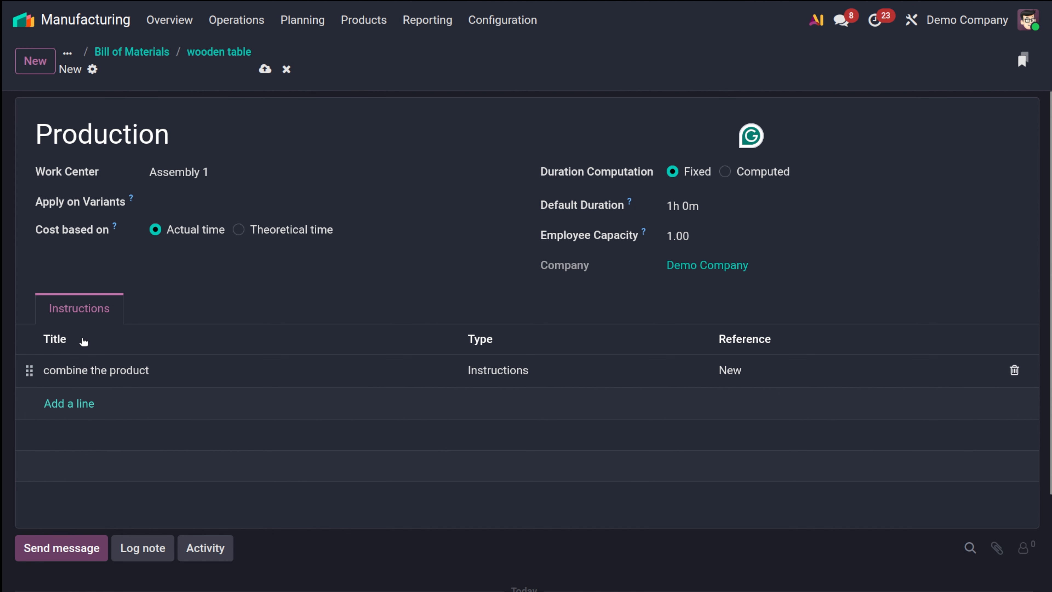
left_click(265, 69)
left_click(210, 54)
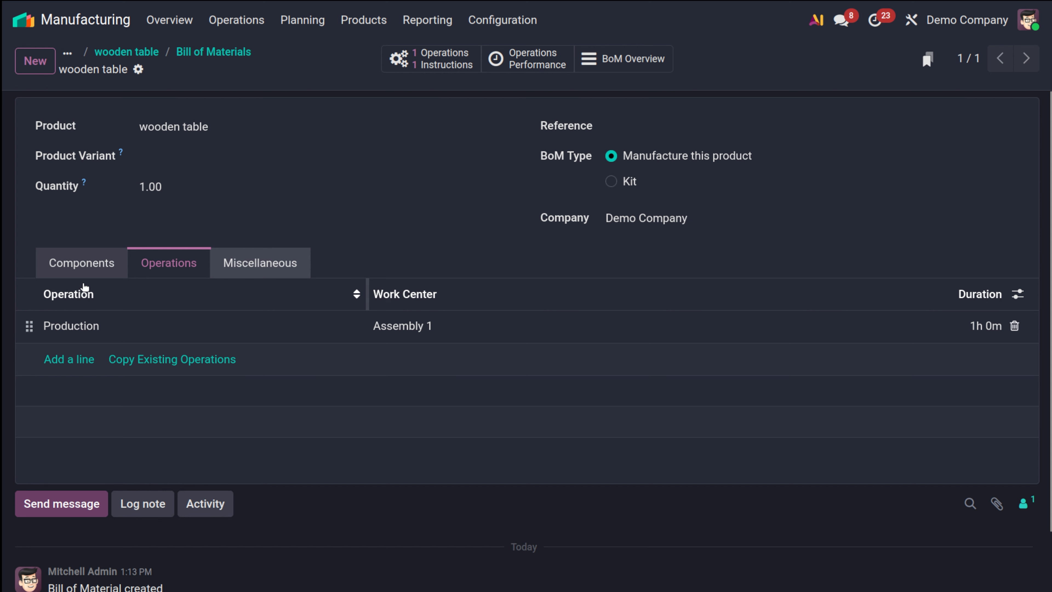
- Review the components on the wooden table's bill of materials and return to the wooden table product record
left_click(77, 274)
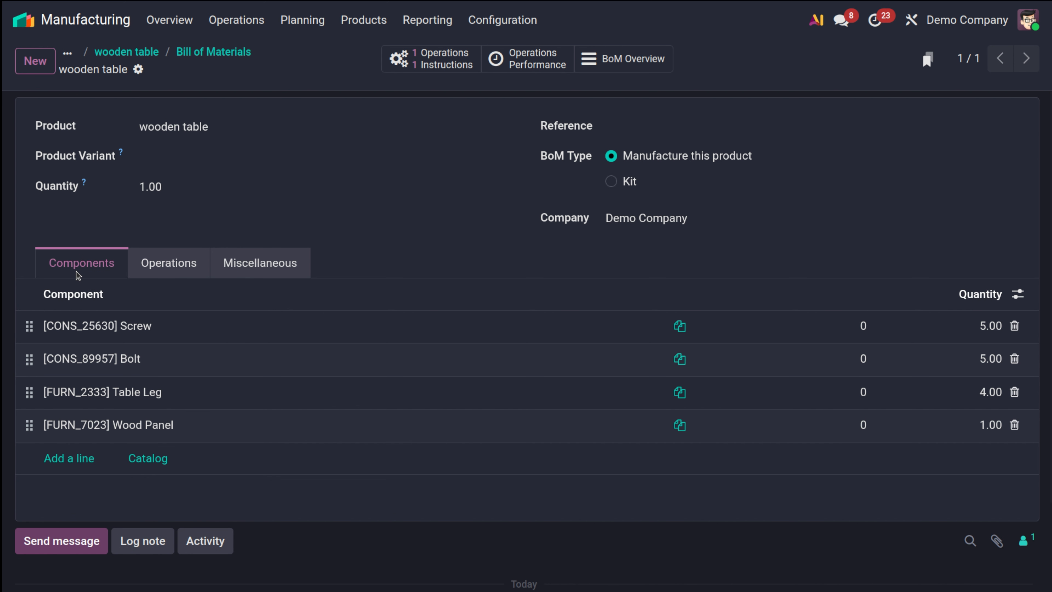
left_click(132, 53)
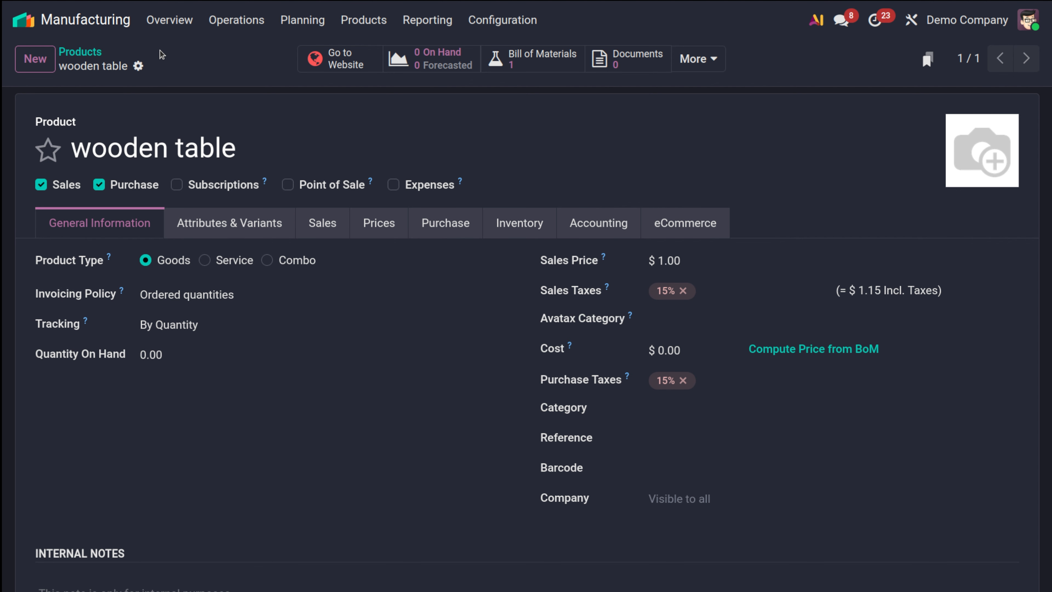
left_click(236, 22)
left_click(267, 57)
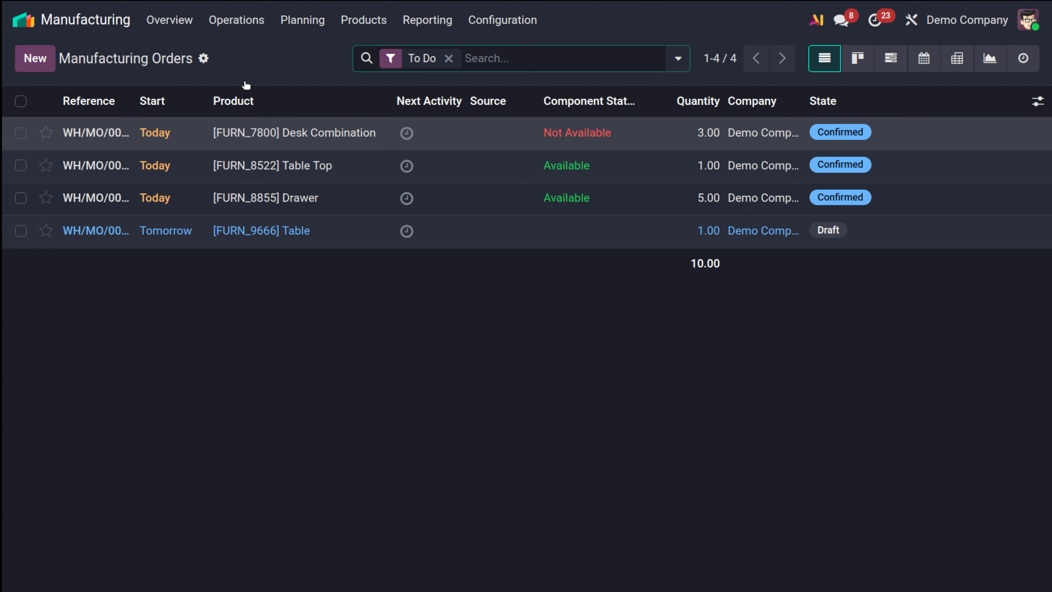
left_click(36, 59)
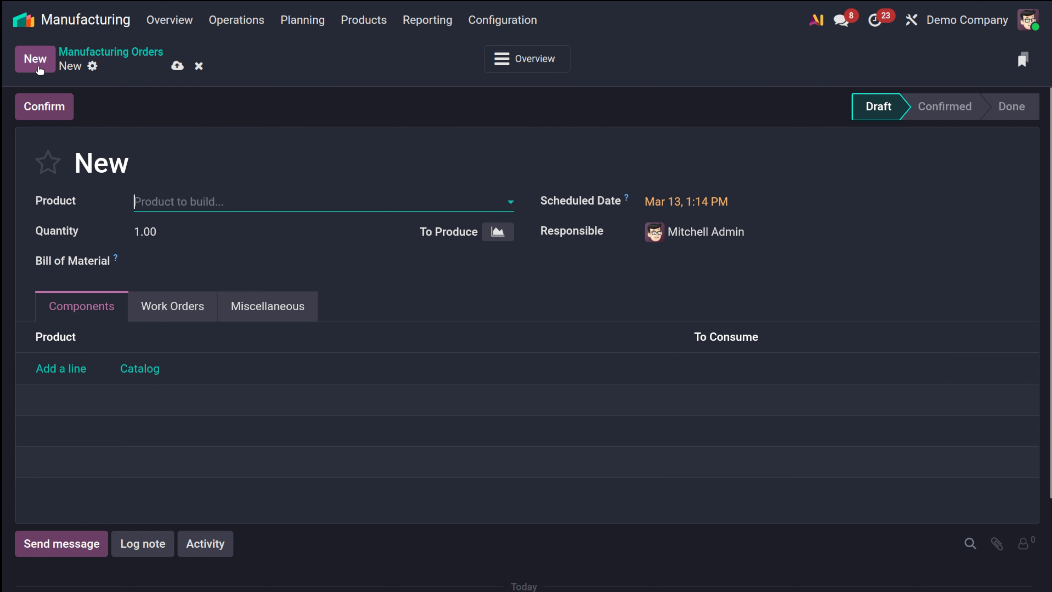
left_click(164, 200)
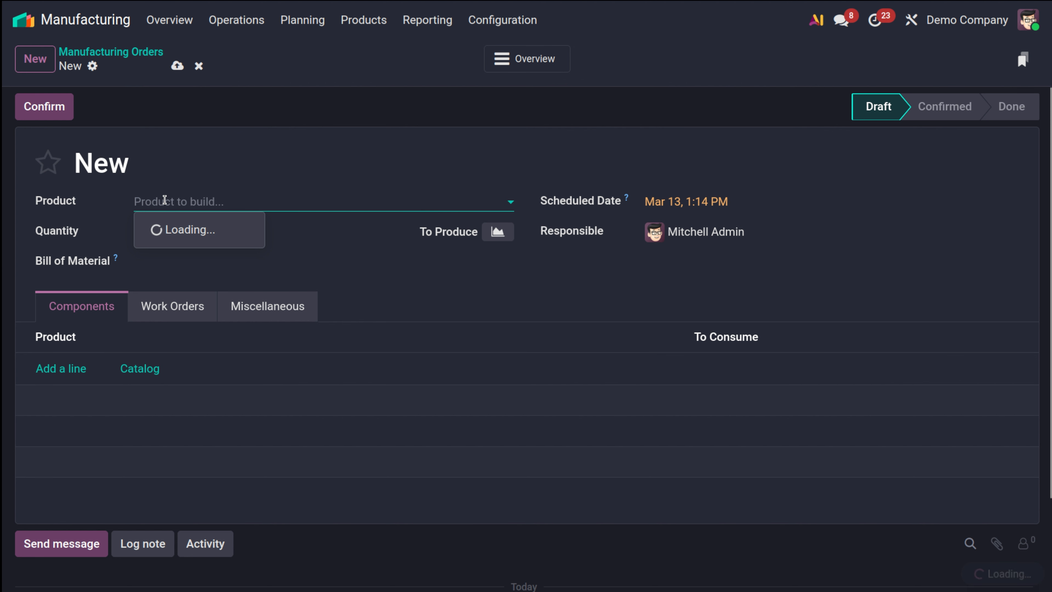
type("woo")
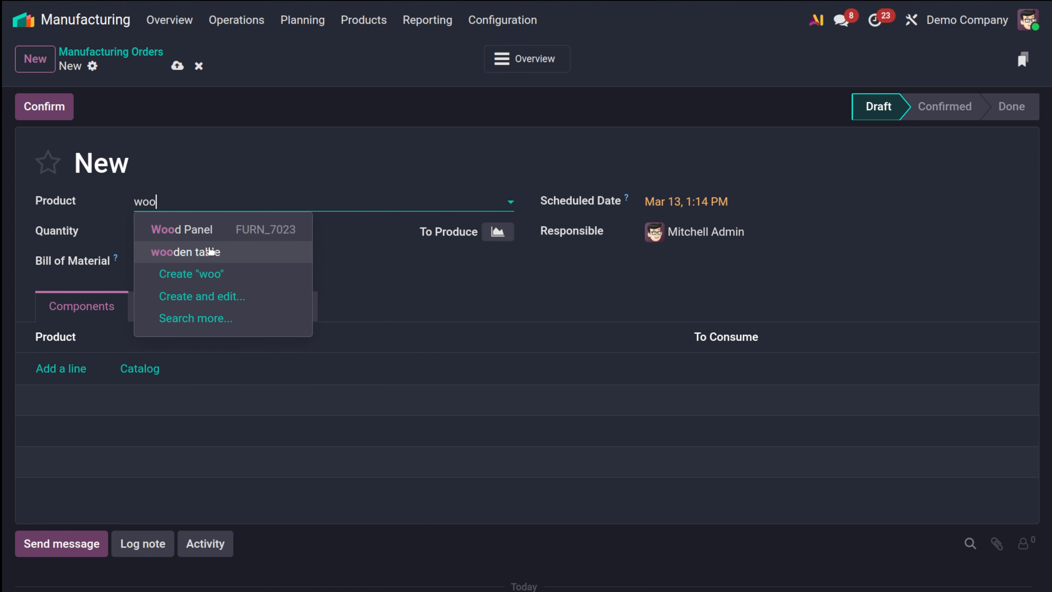
left_click(211, 252)
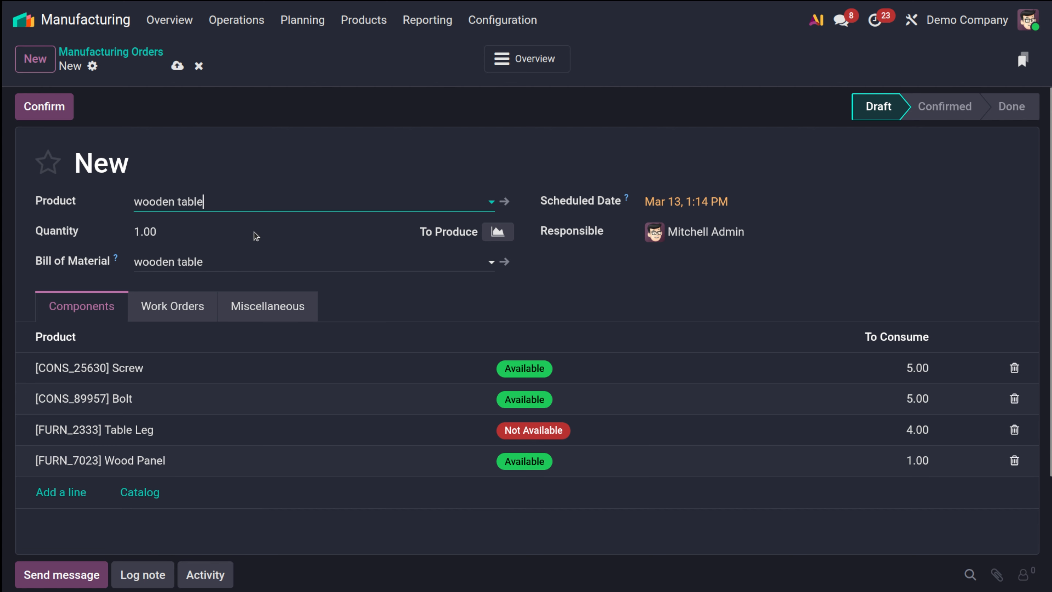
left_click(199, 65)
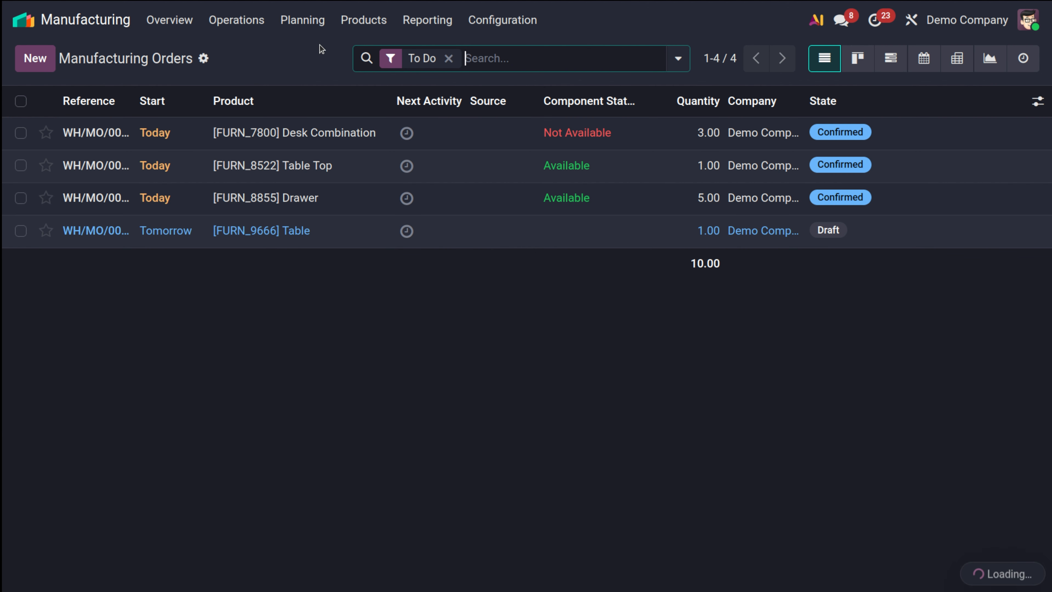
- Search the products for "table" and open the Table Leg product
left_click(372, 21)
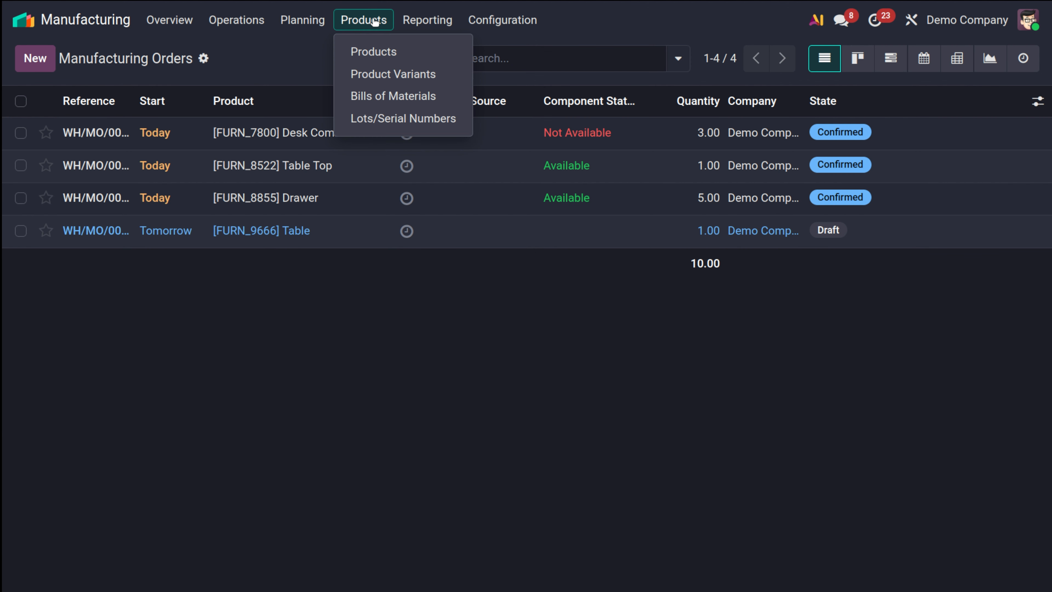
left_click(364, 52)
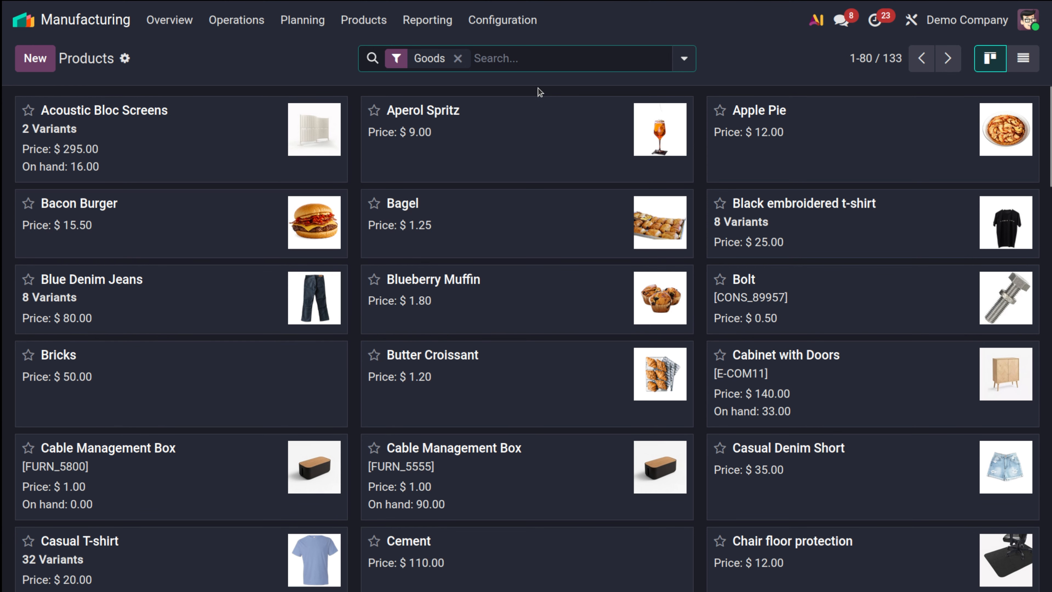
type("table")
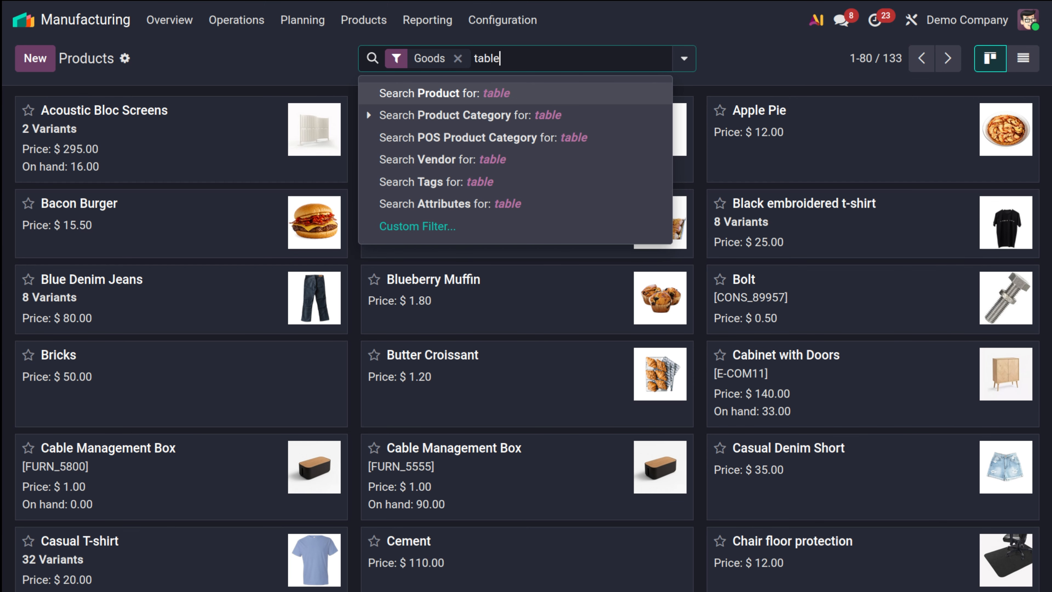
key("Return")
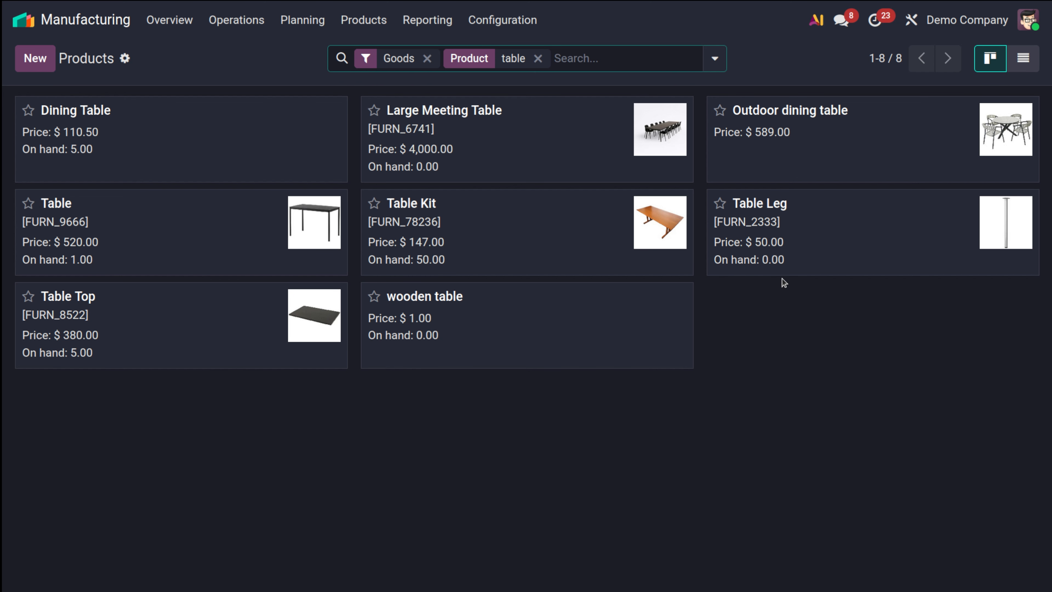
left_click(859, 231)
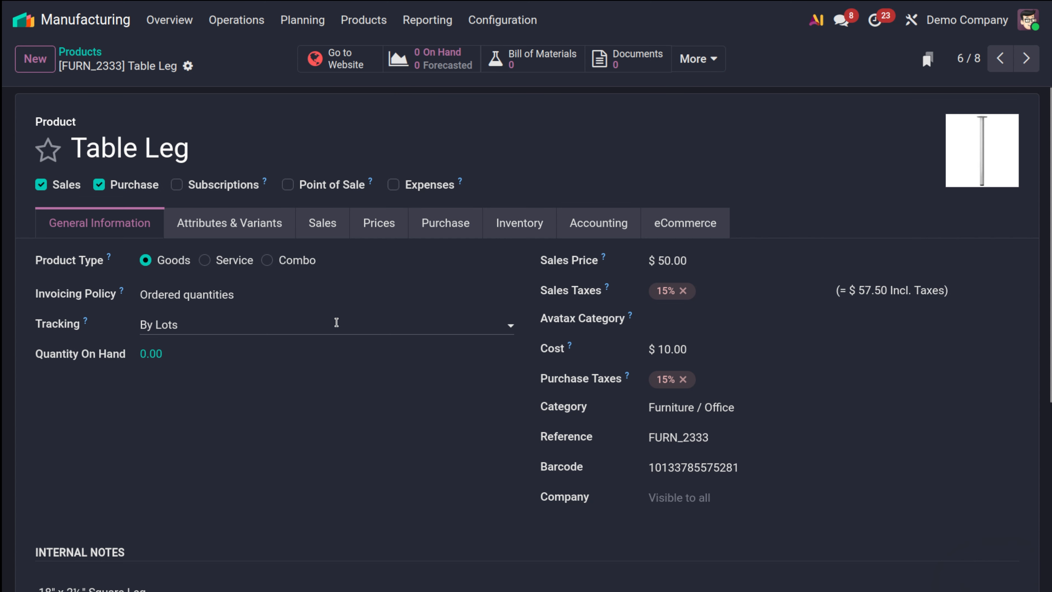
- Add a stock entry for Table Leg with an inventoried quantity of 10 and return to its product record
left_click(152, 354)
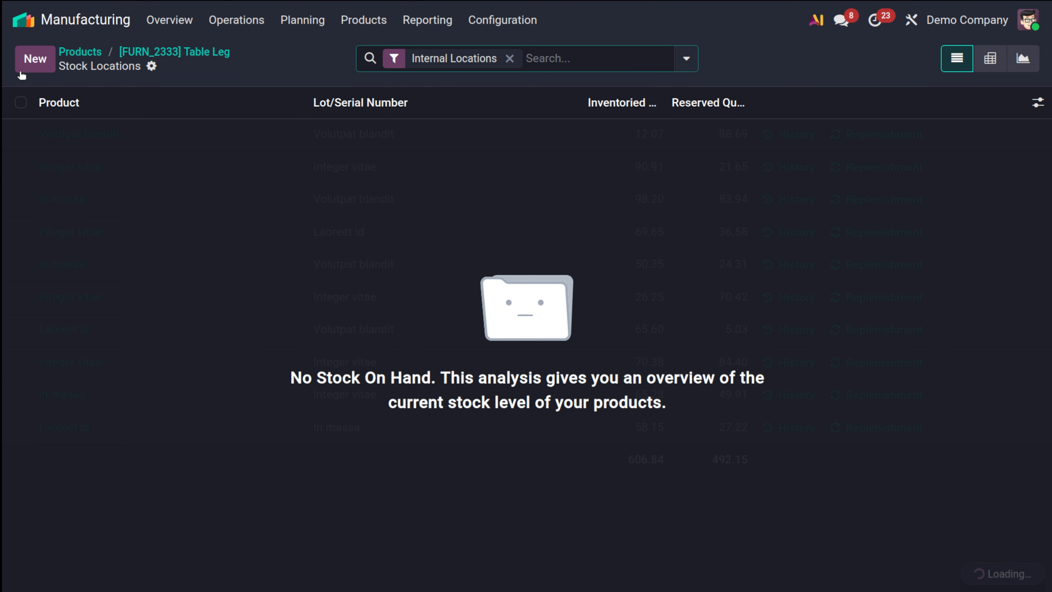
left_click(25, 65)
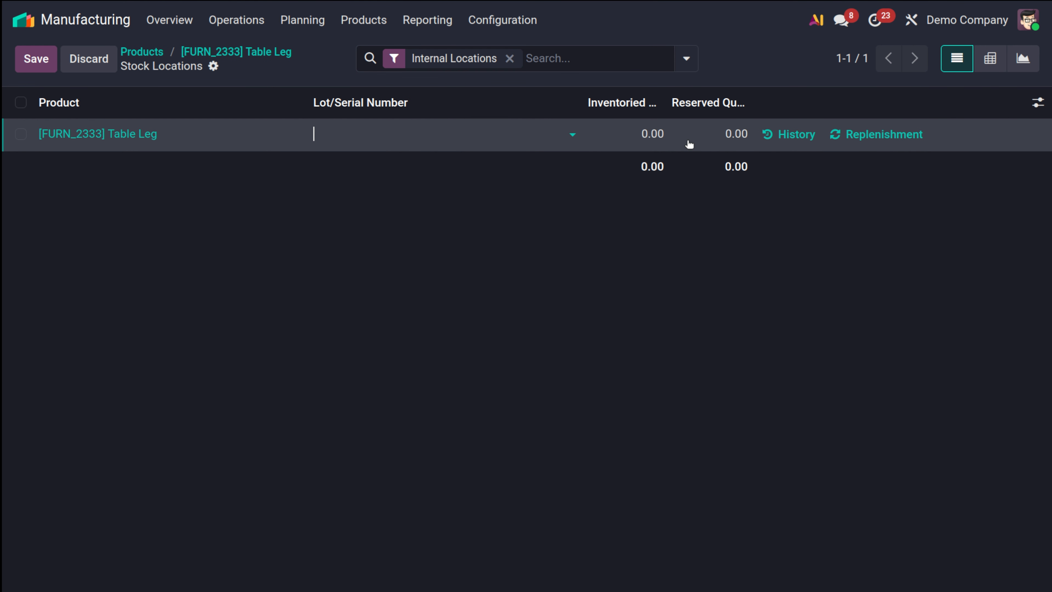
left_click(643, 133)
type("10")
left_click(301, 214)
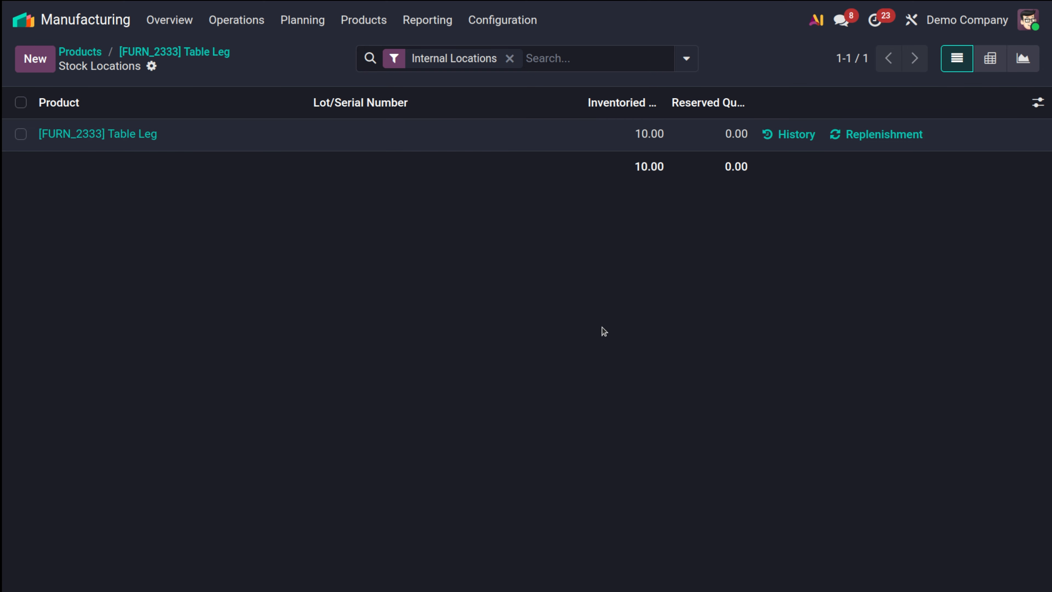
left_click(166, 52)
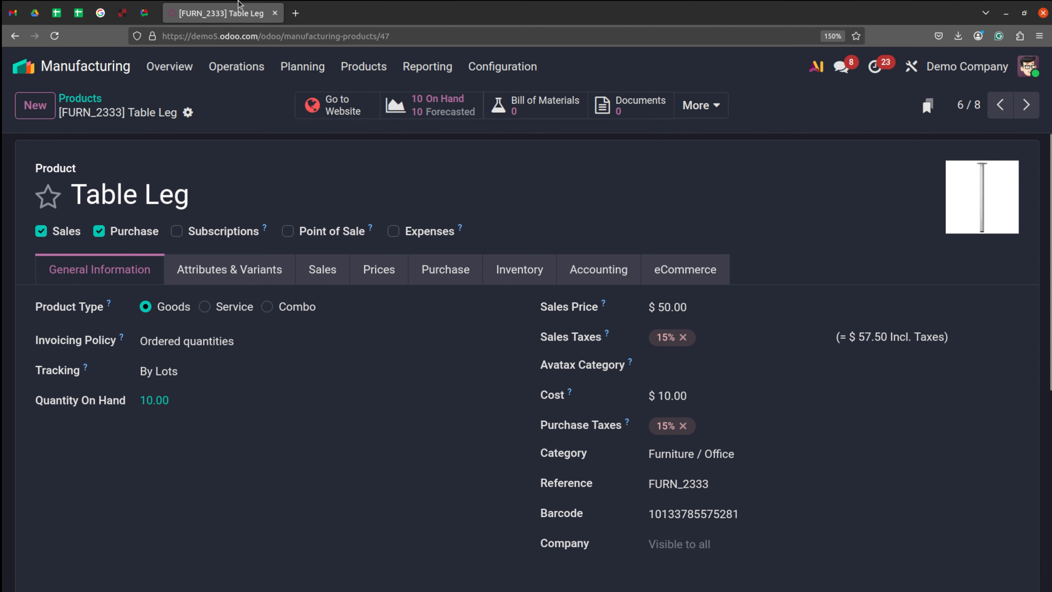
- Start a new manufacturing order with wooden table as the product to build
left_click(237, 31)
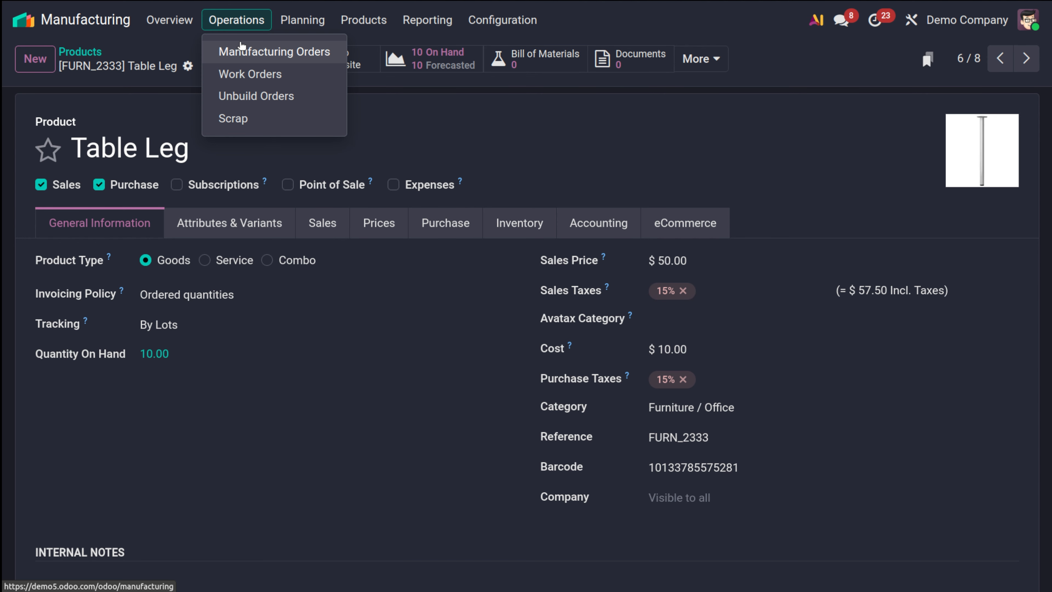
left_click(229, 49)
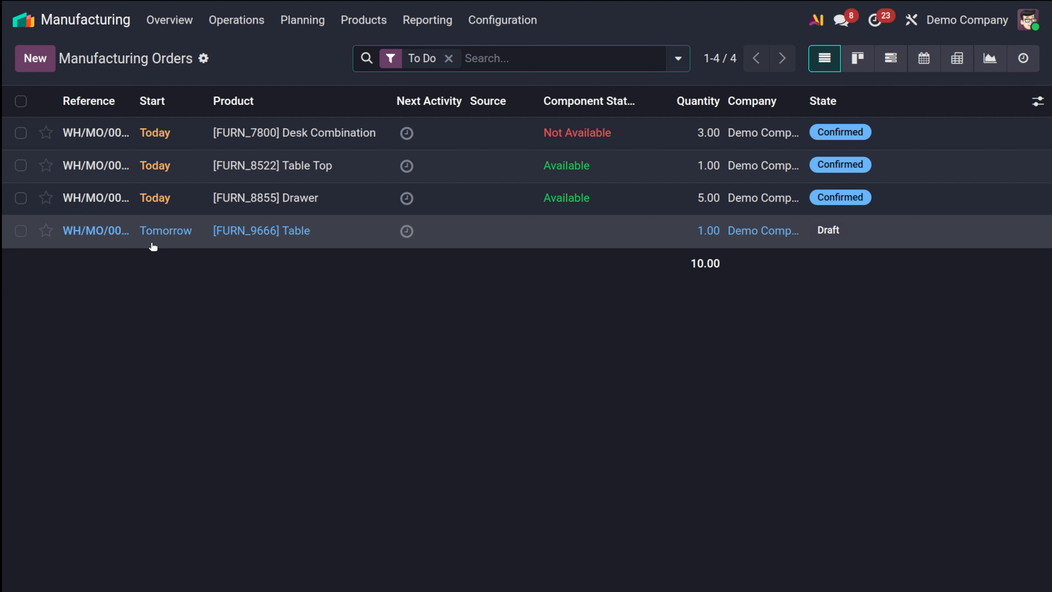
left_click(36, 58)
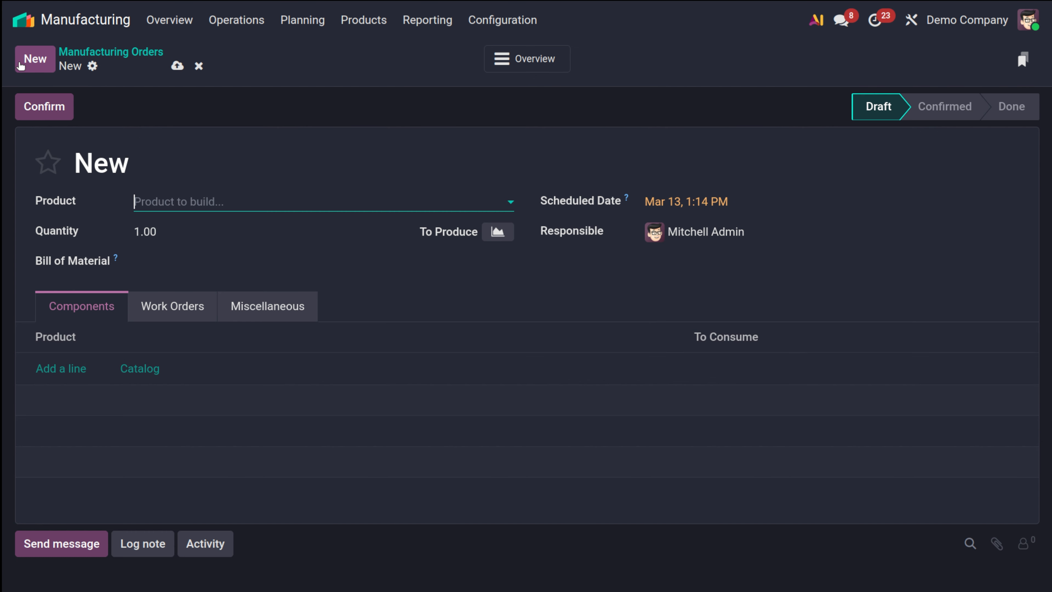
left_click(170, 203)
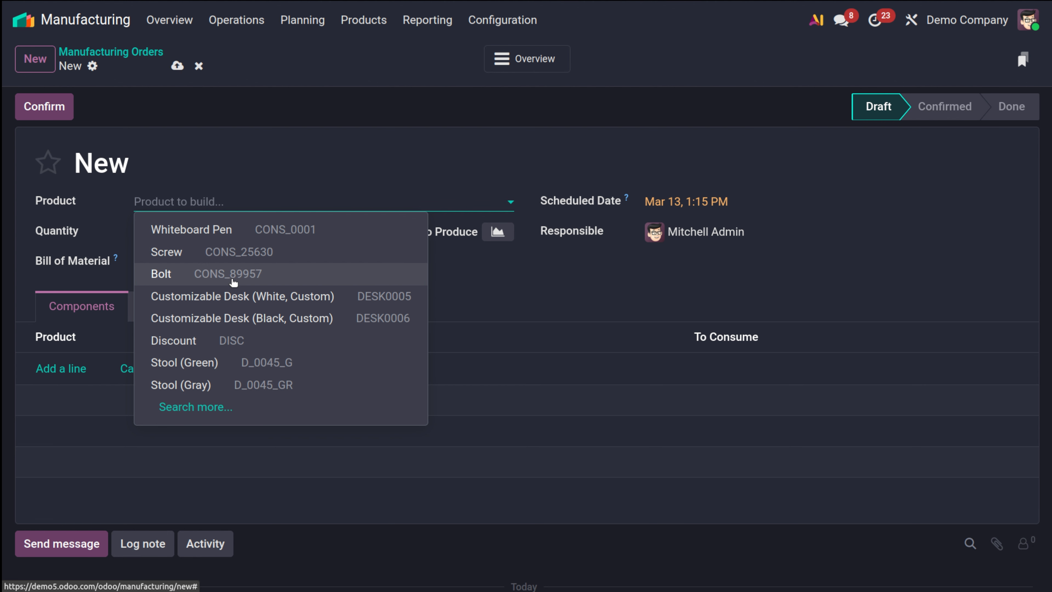
type("tab")
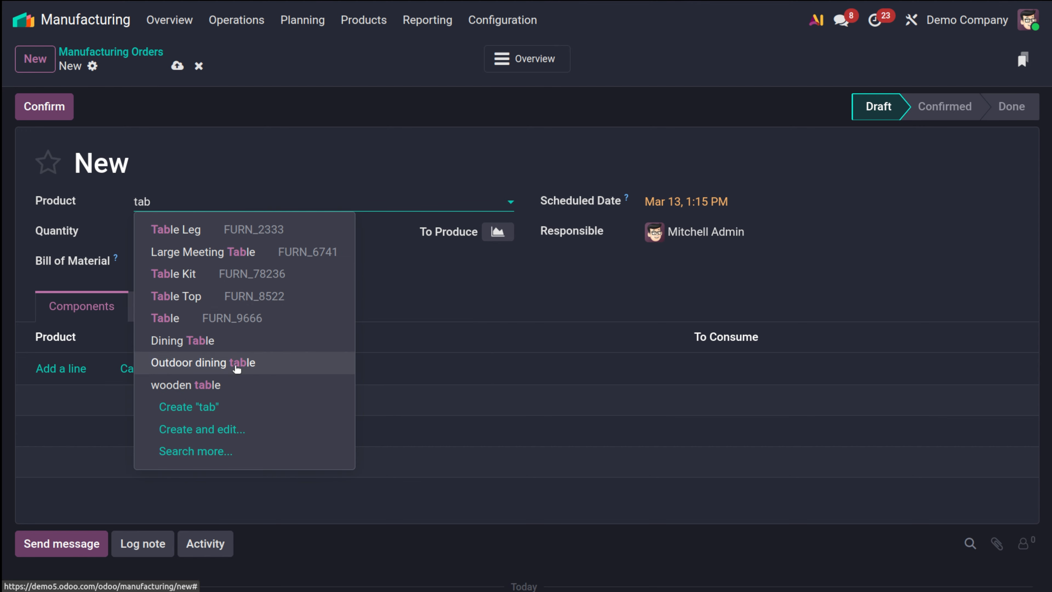
left_click(239, 383)
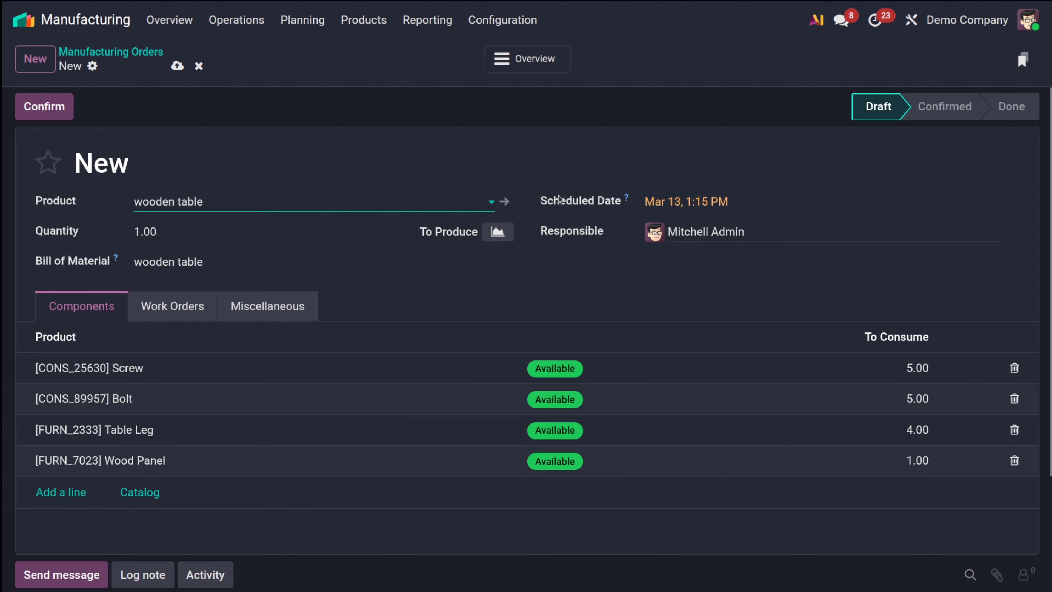
- Try a quantity of 5 on the manufacturing order and set it back to 1
left_click(141, 230)
type("5")
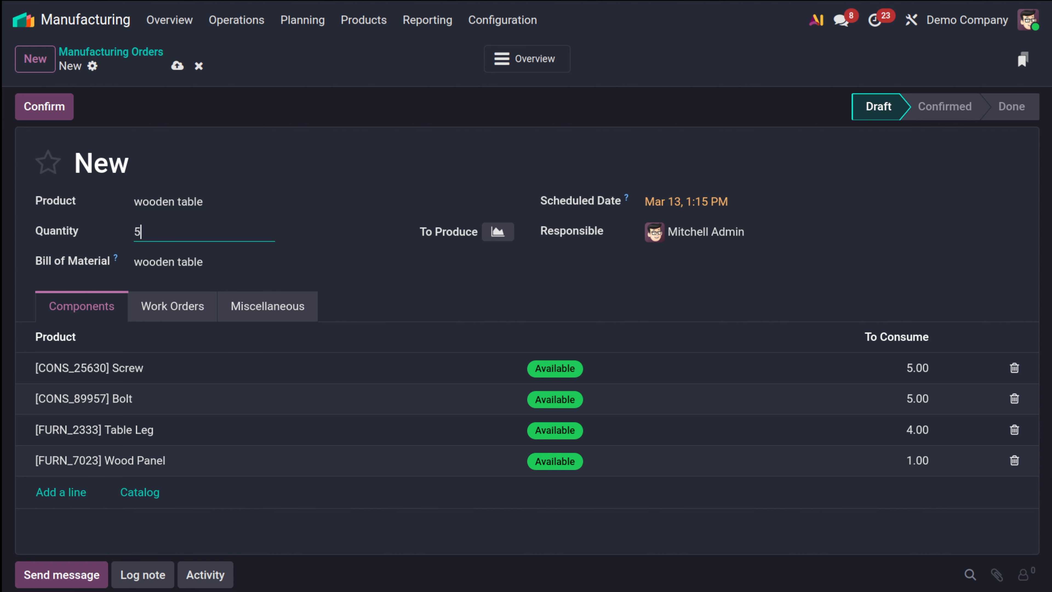
left_click(439, 302)
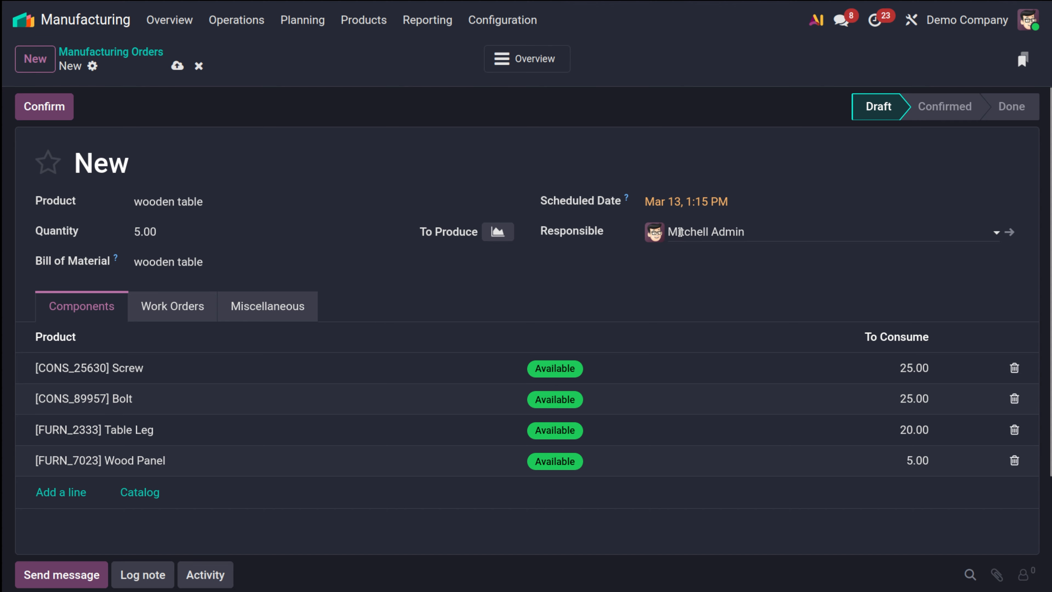
left_click(267, 239)
key("BackSpace")
type("1")
left_click(340, 138)
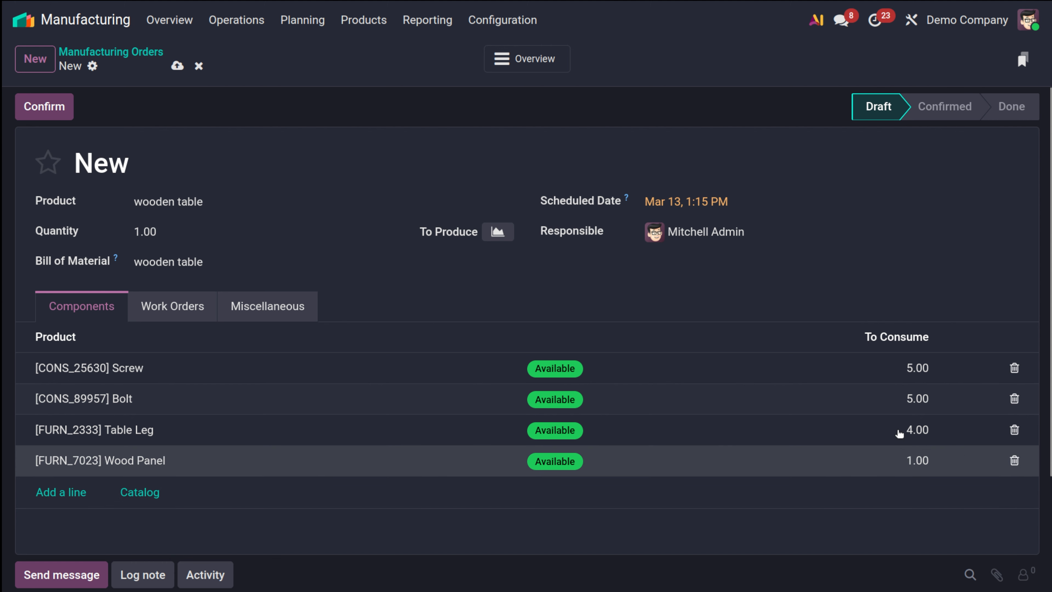
- Set the wooden table manufacturing order's quantity to 5
left_click(166, 234)
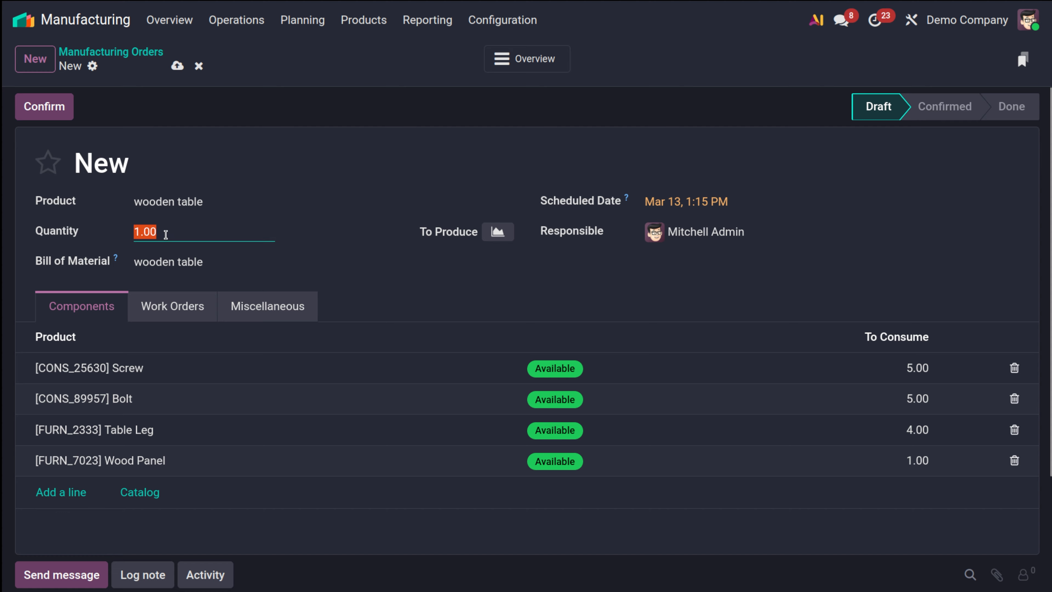
type("5")
left_click(323, 170)
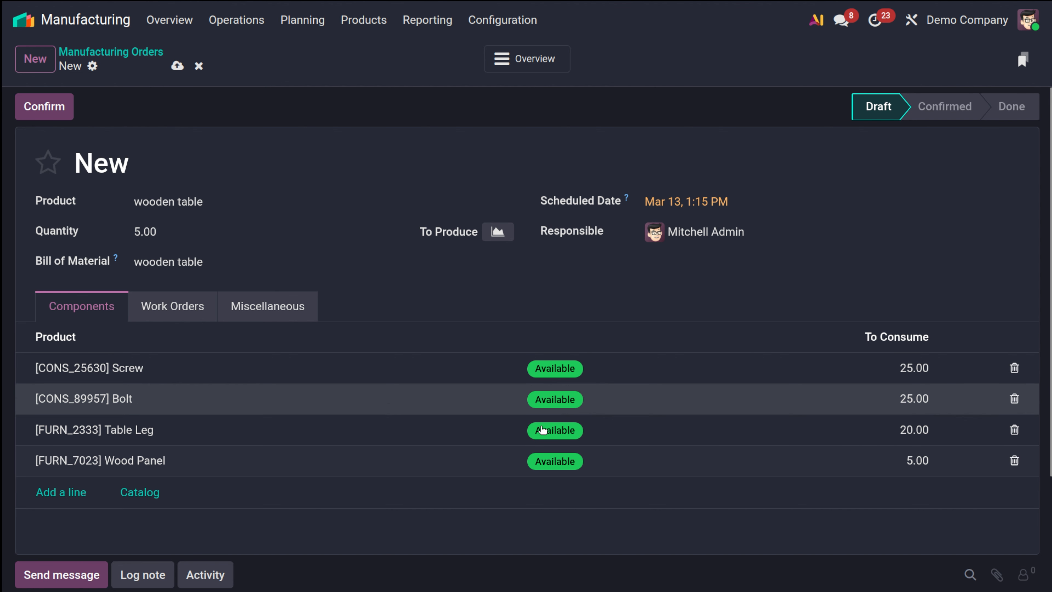
left_click(169, 236)
type("1")
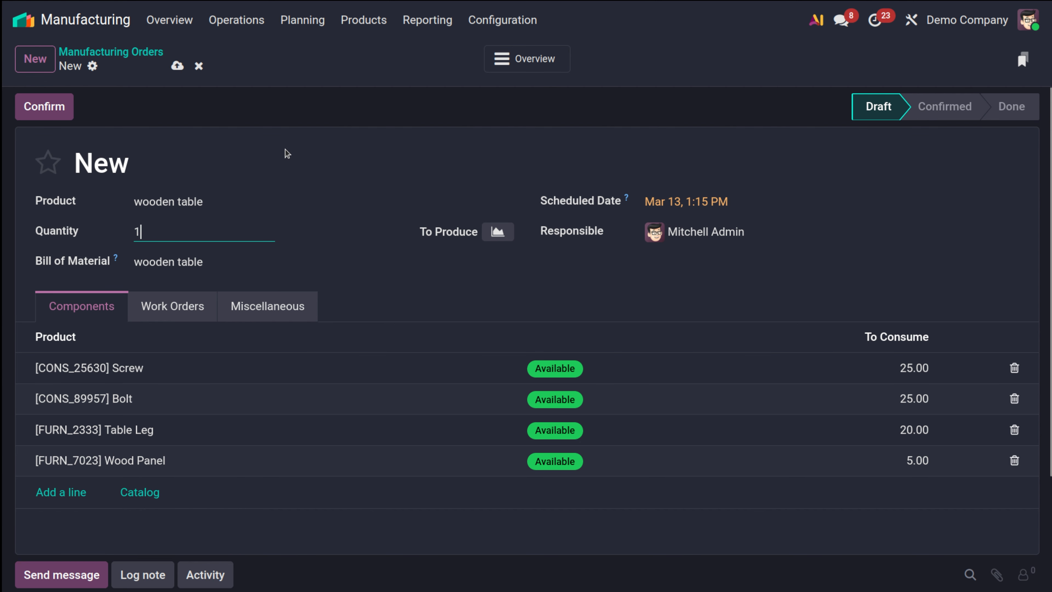
key("BackSpace")
left_click(193, 107)
- Review the manufacturing order's work orders, miscellaneous details and component availability
left_click(193, 315)
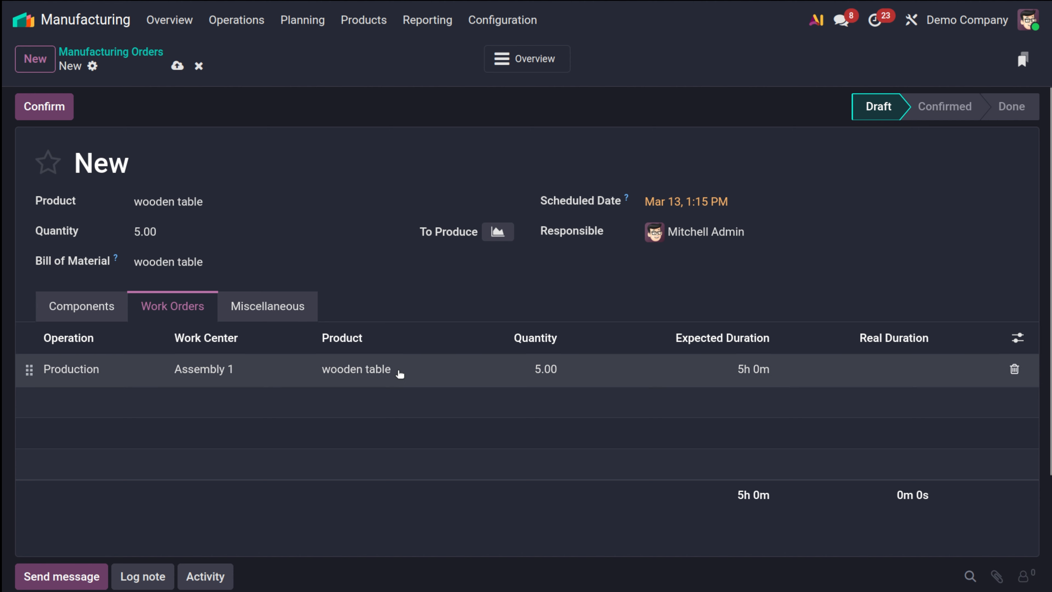
left_click(270, 319)
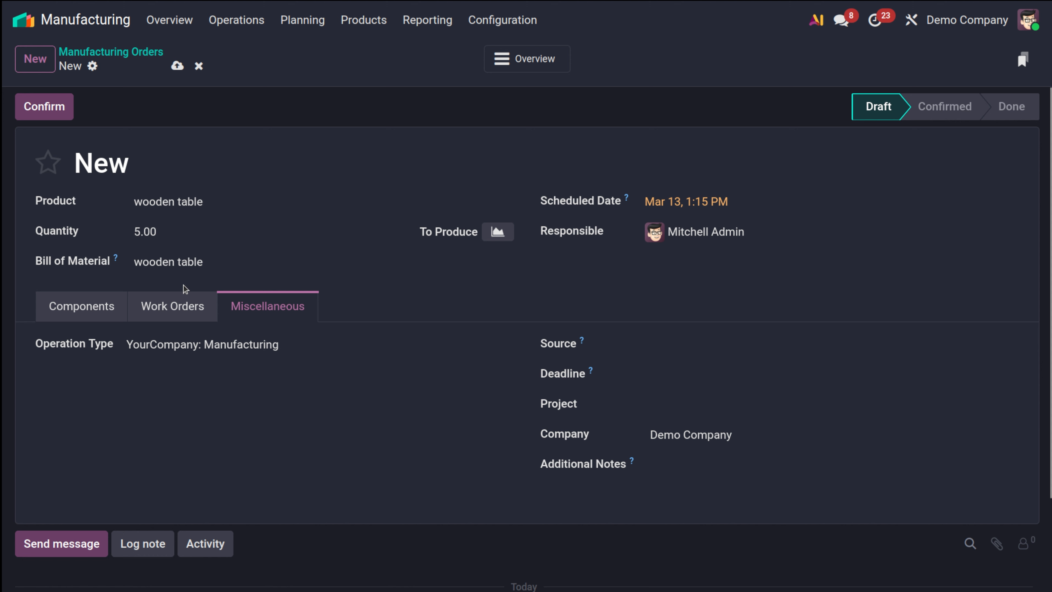
left_click(183, 307)
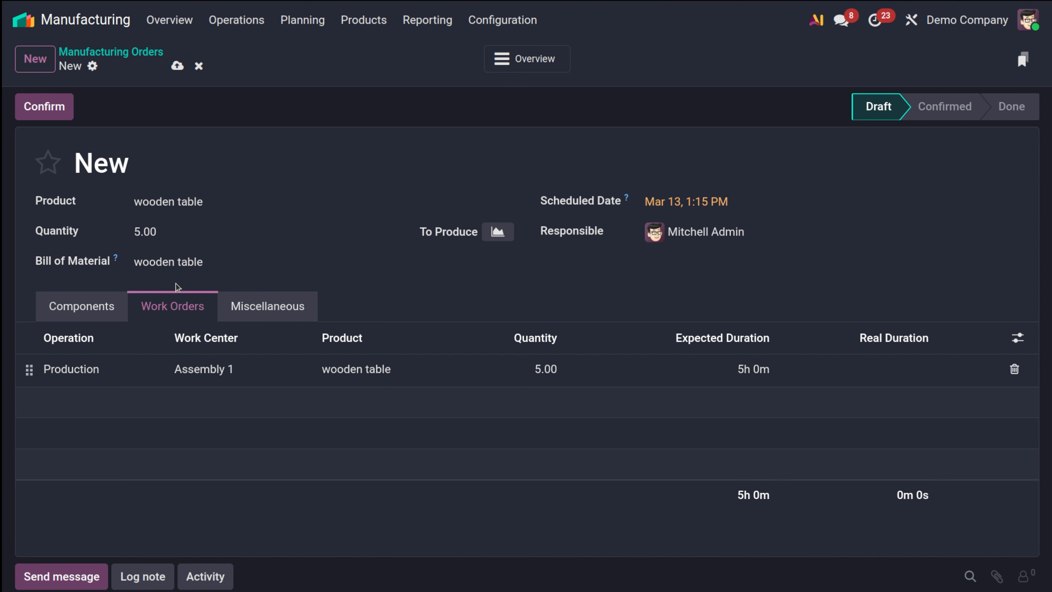
left_click(110, 307)
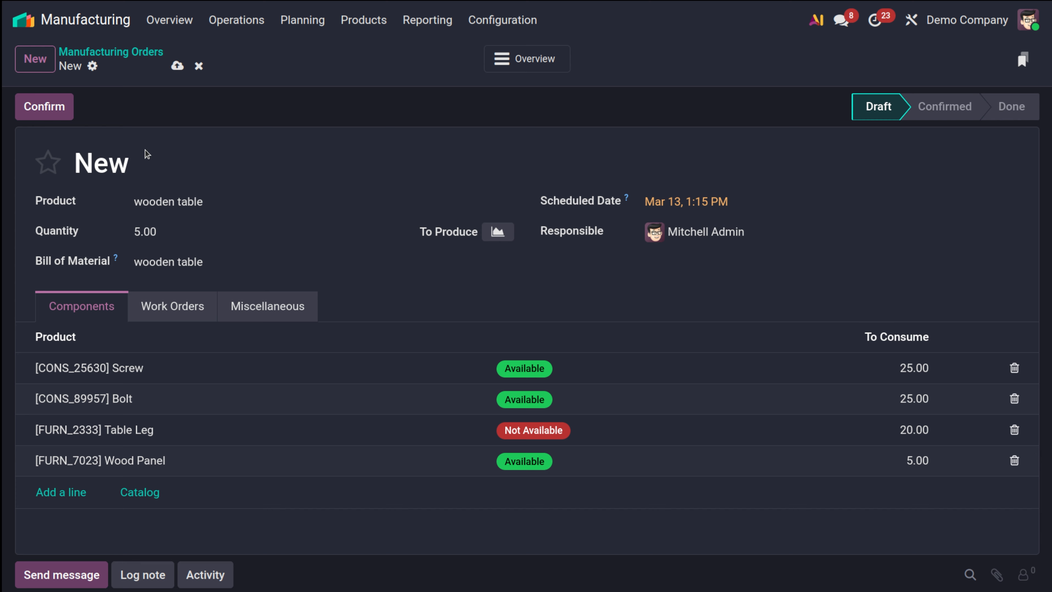
- Confirm the wooden table manufacturing order and check the stock lines picked for its Table Leg component
left_click(43, 109)
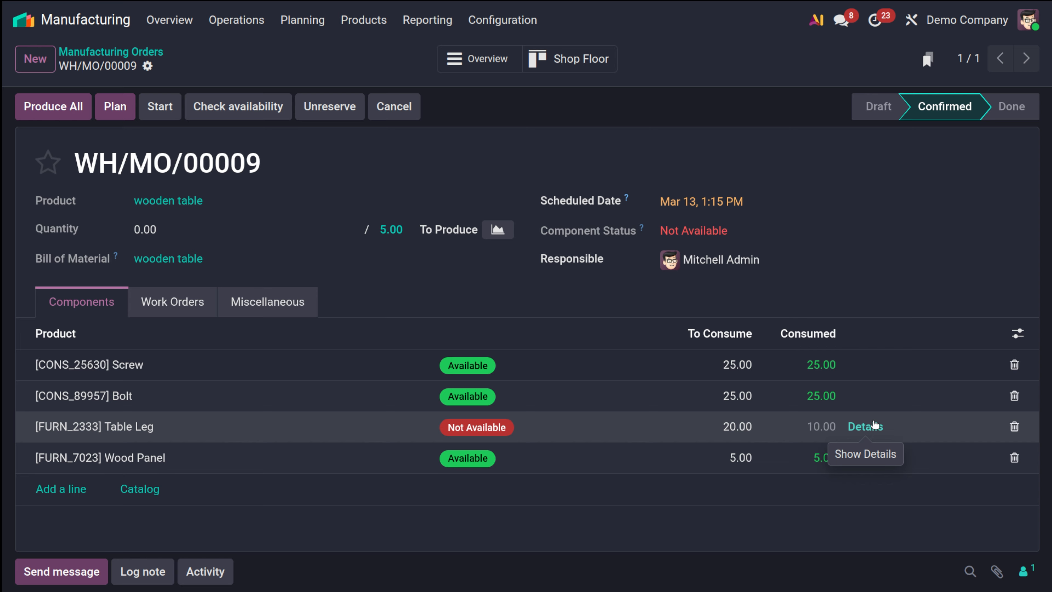
left_click(862, 427)
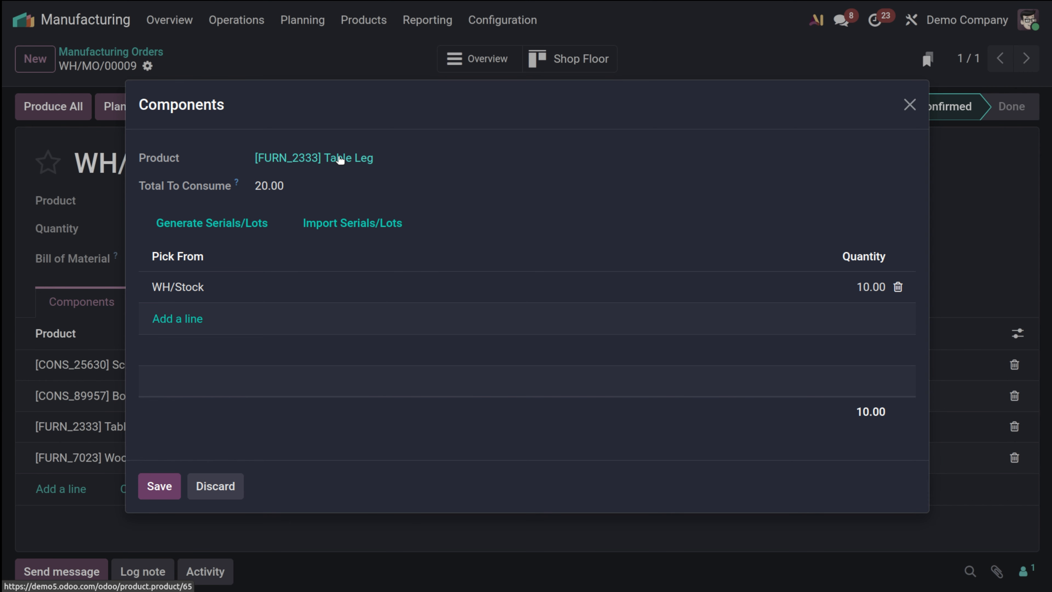
left_click(180, 319)
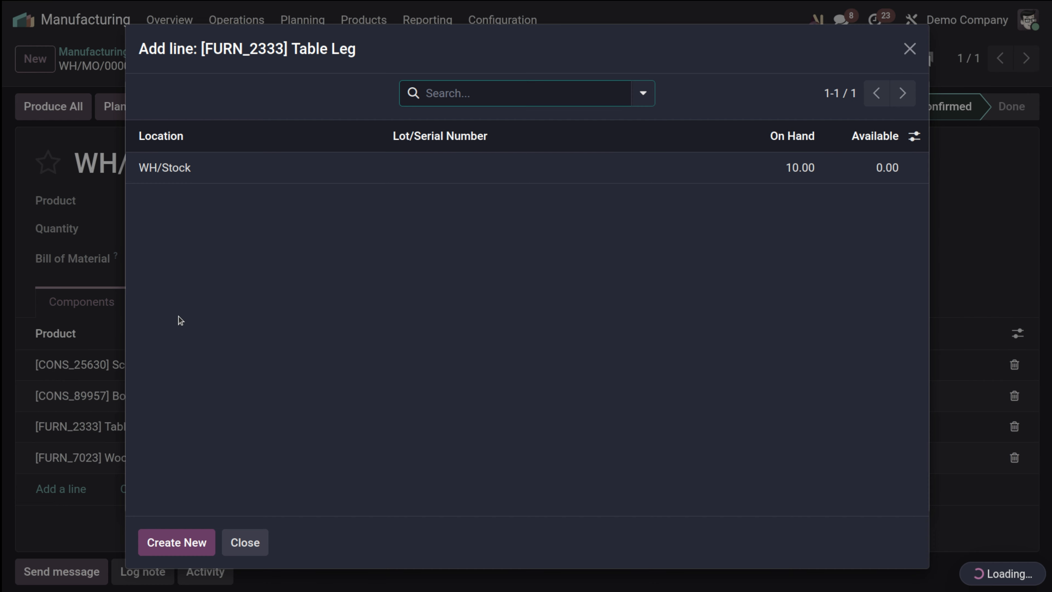
left_click(248, 544)
left_click(153, 484)
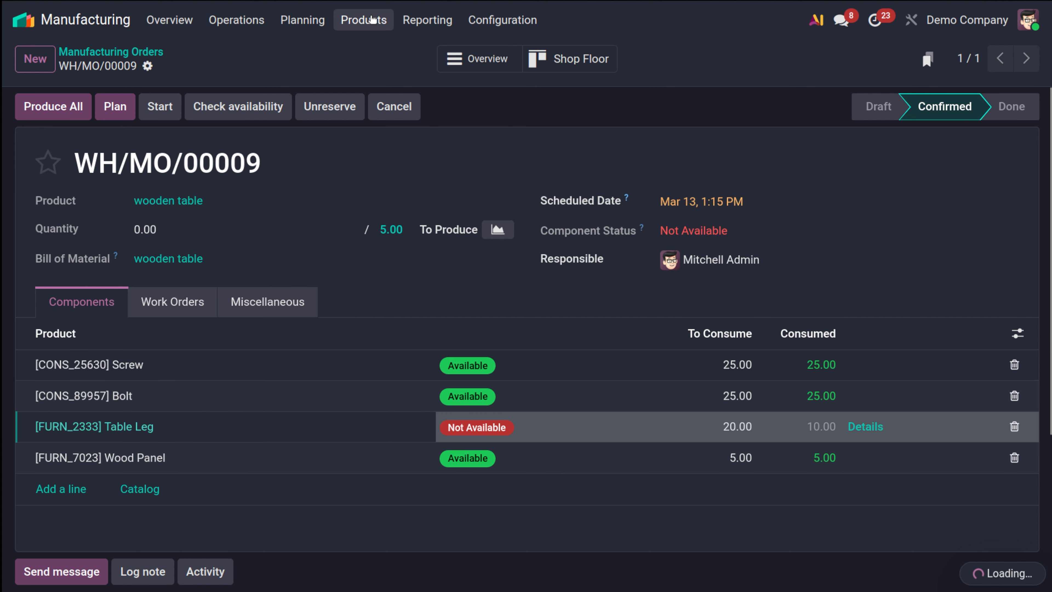
- Search the products for "leg" and open the Table Leg product record
left_click(363, 19)
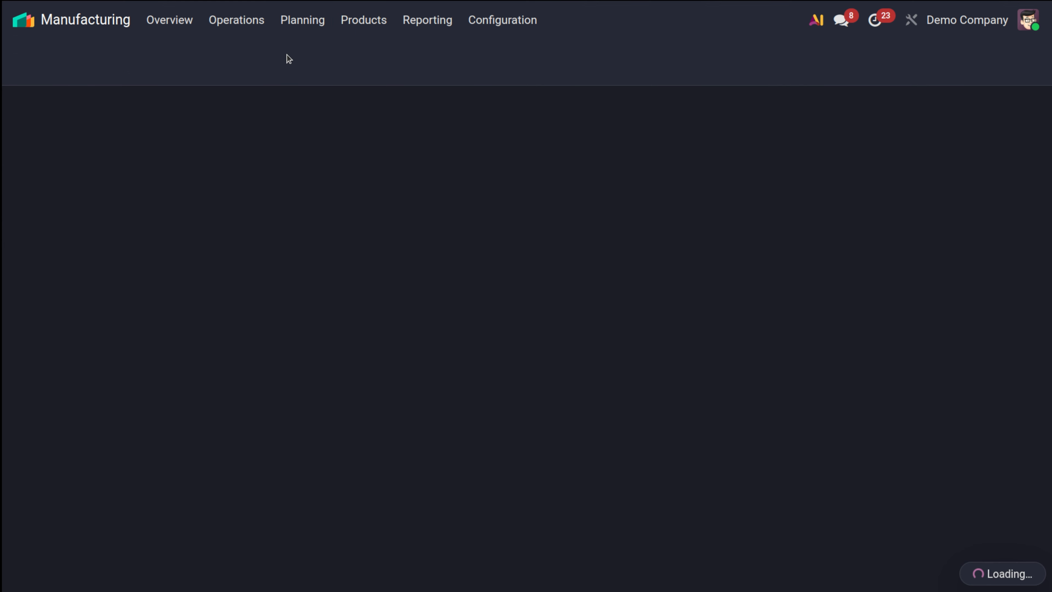
left_click(369, 27)
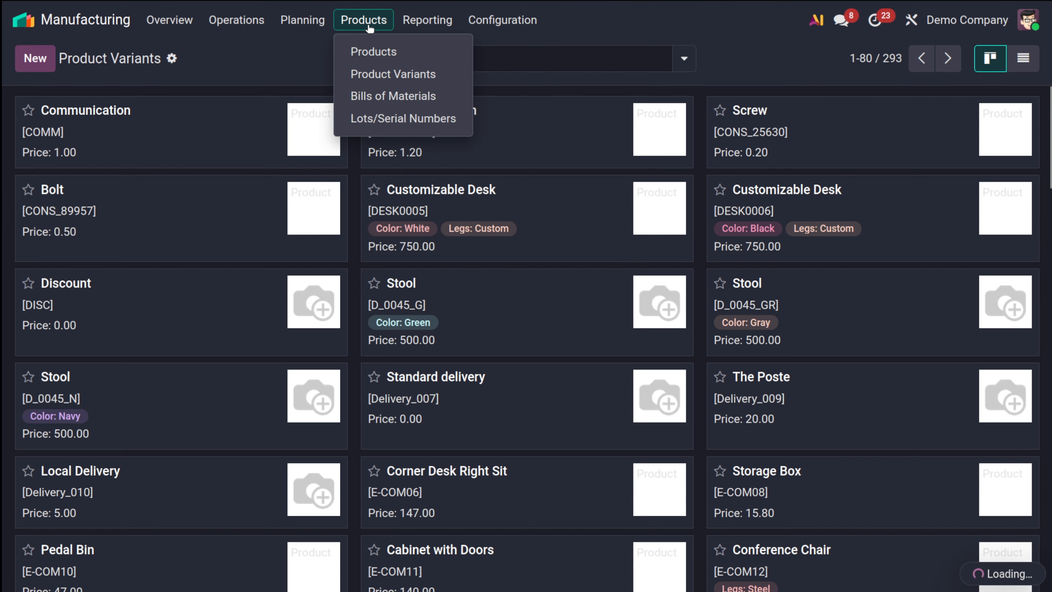
left_click(402, 53)
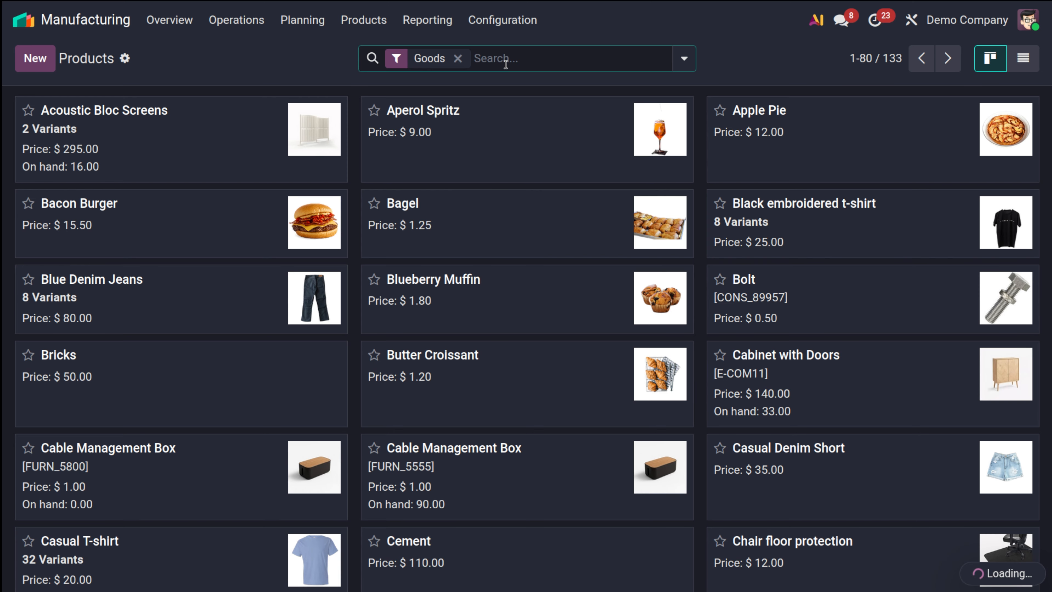
type("leg")
key("Return")
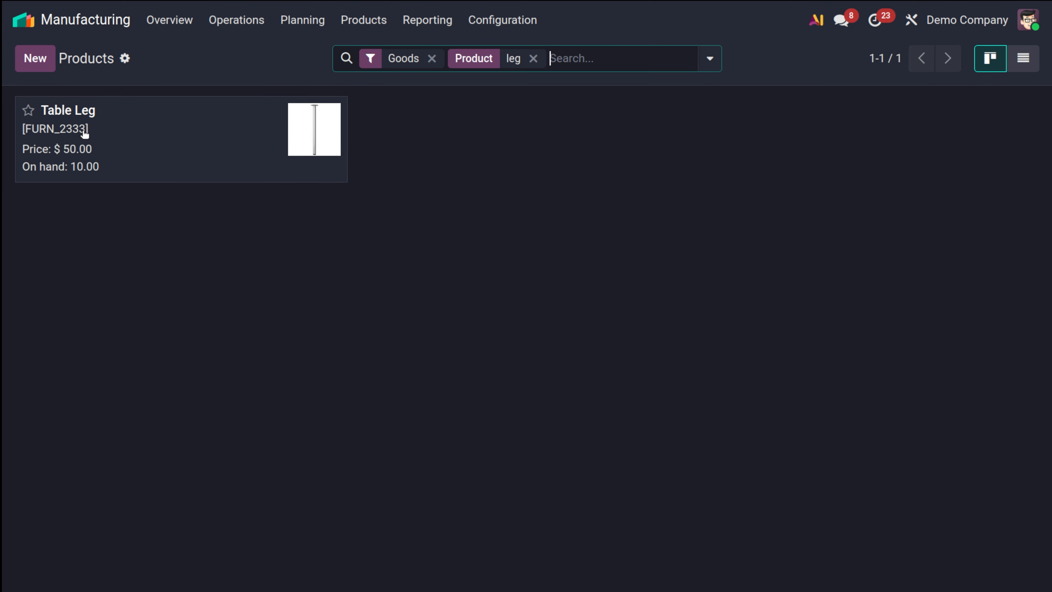
left_click(84, 134)
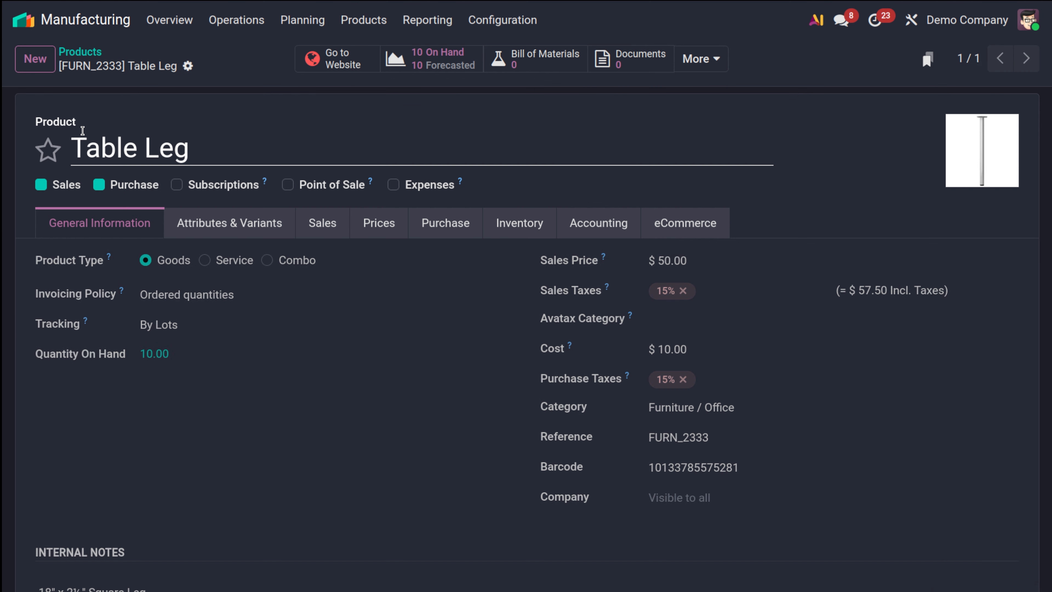
- Set the Table Leg's inventoried quantity to 50 and return to its product record
left_click(160, 353)
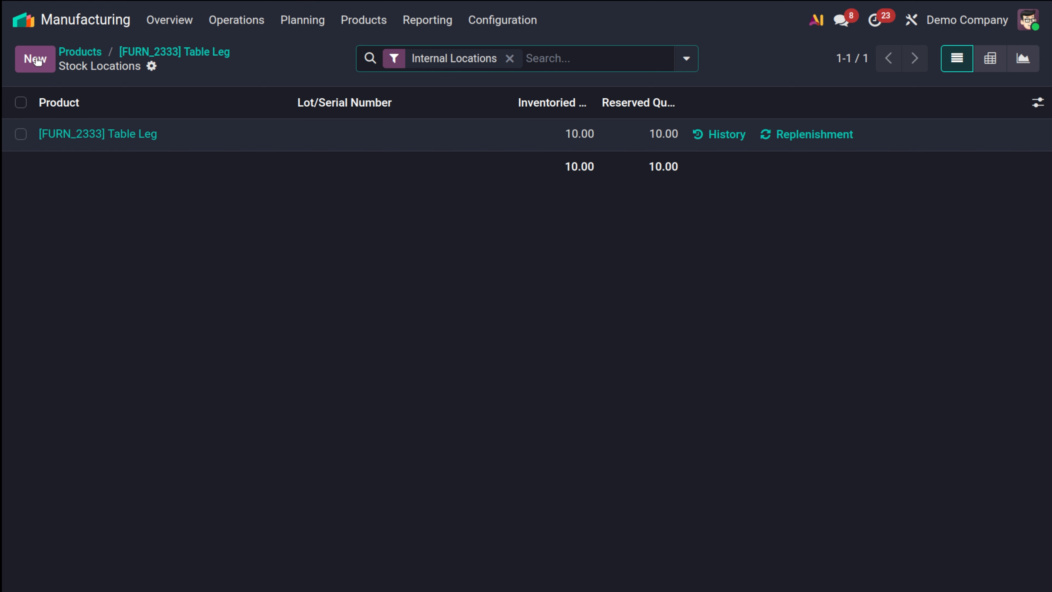
left_click(584, 129)
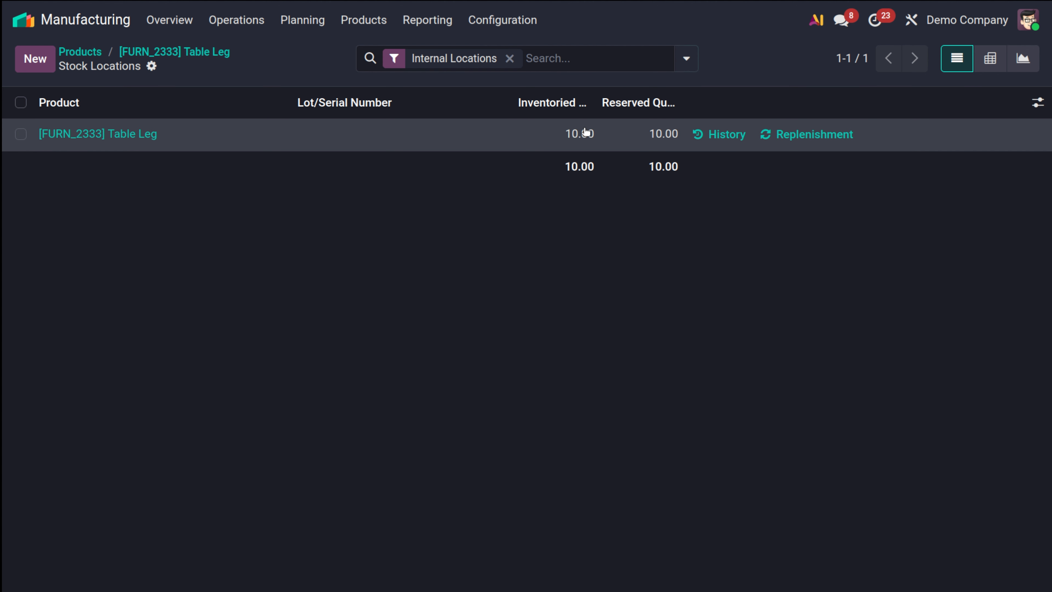
type("5")
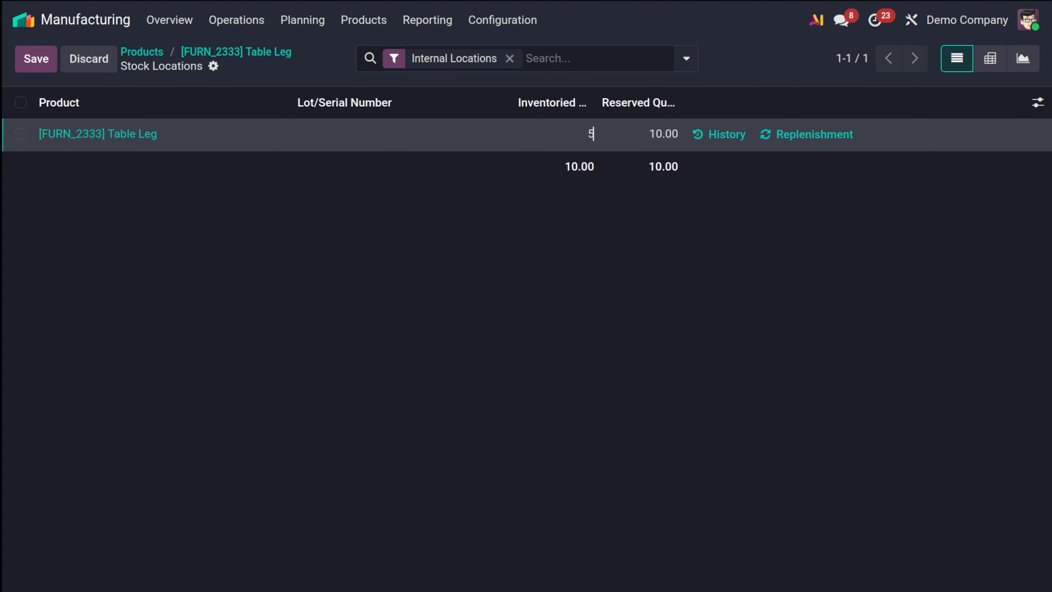
type("0")
left_click(412, 306)
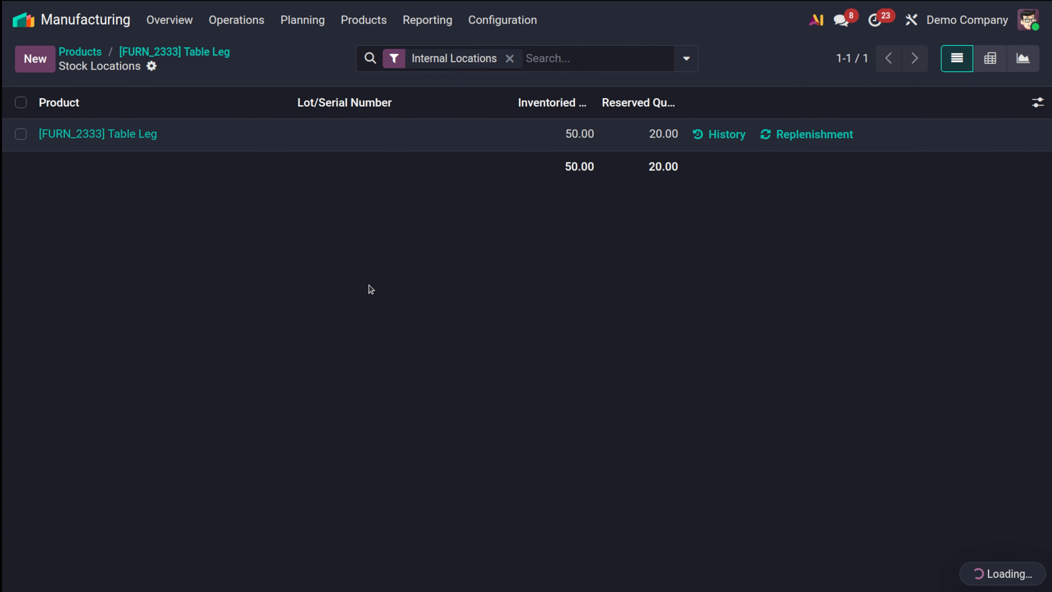
left_click(194, 52)
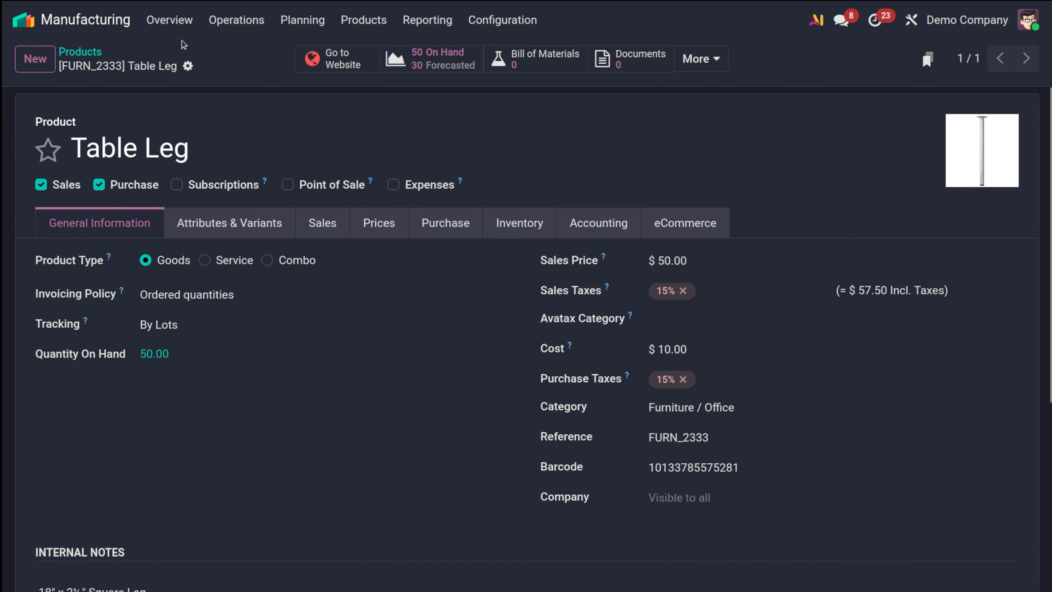
- Reopen the wooden table manufacturing order, start it, and review its work orders and components
left_click(236, 20)
left_click(259, 53)
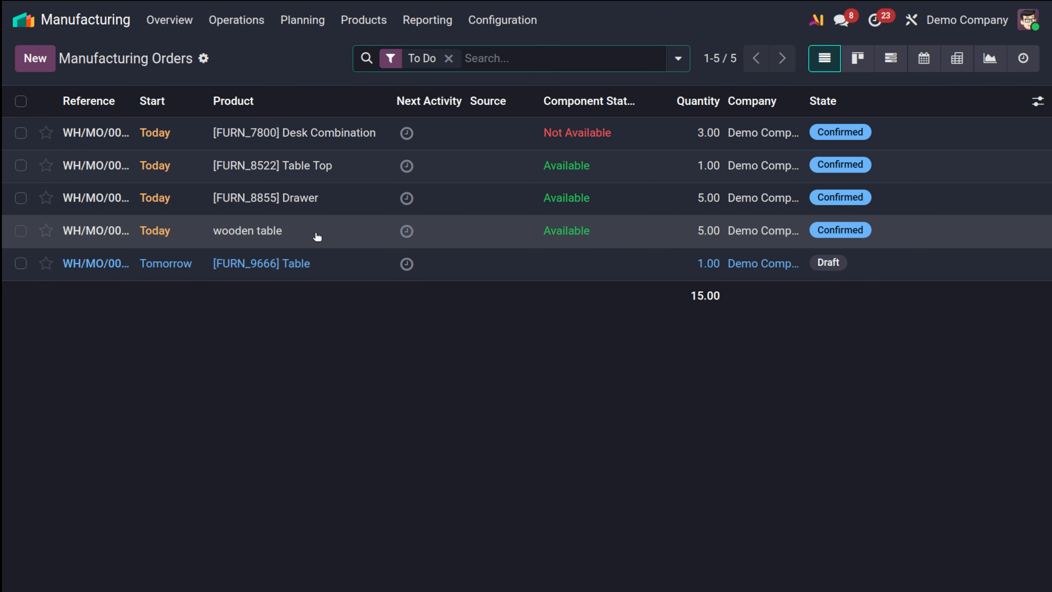
left_click(317, 236)
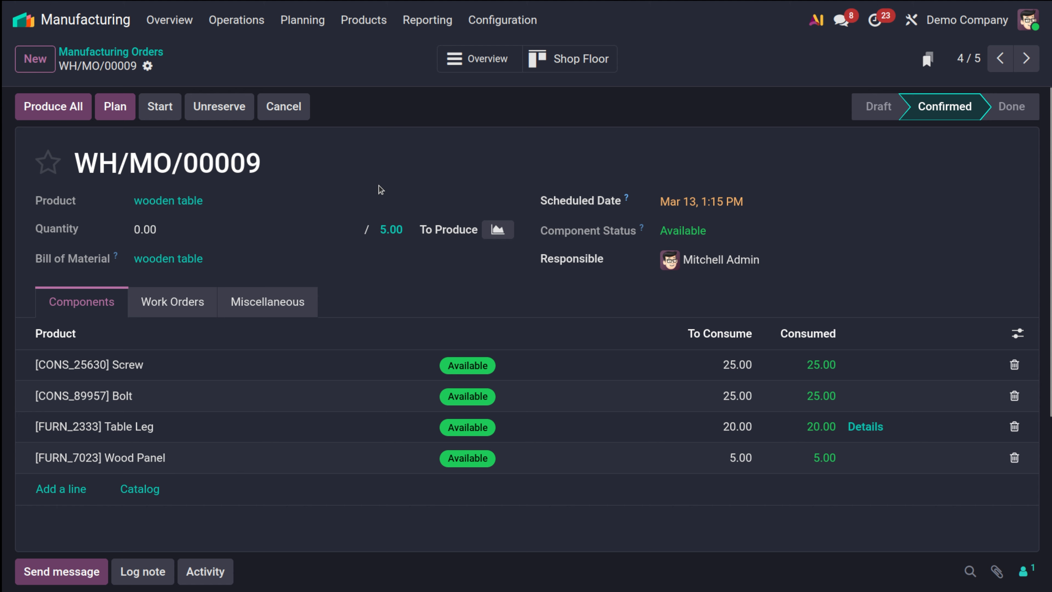
left_click(163, 108)
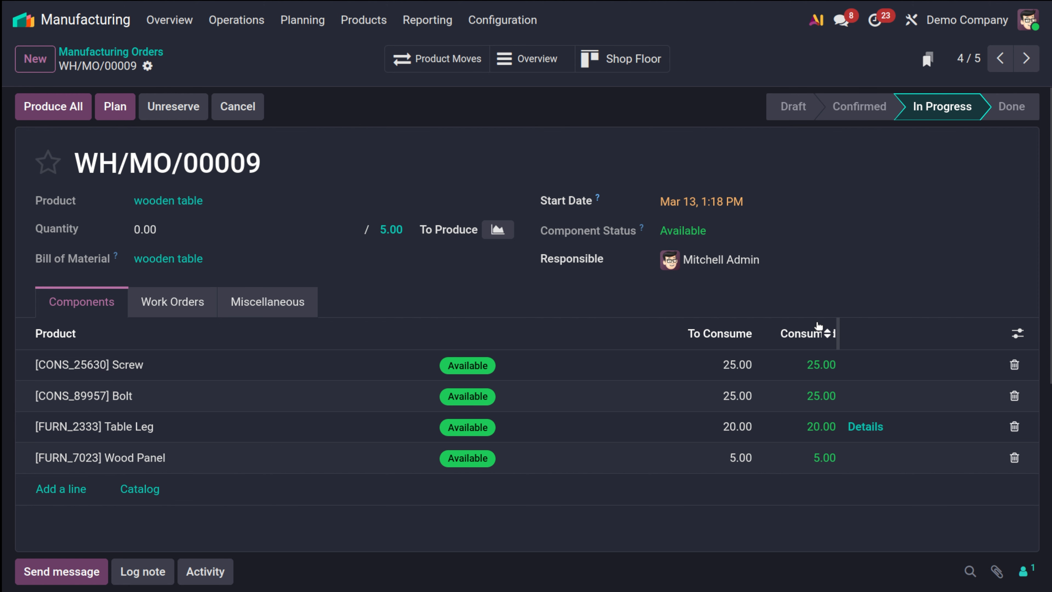
left_click(195, 309)
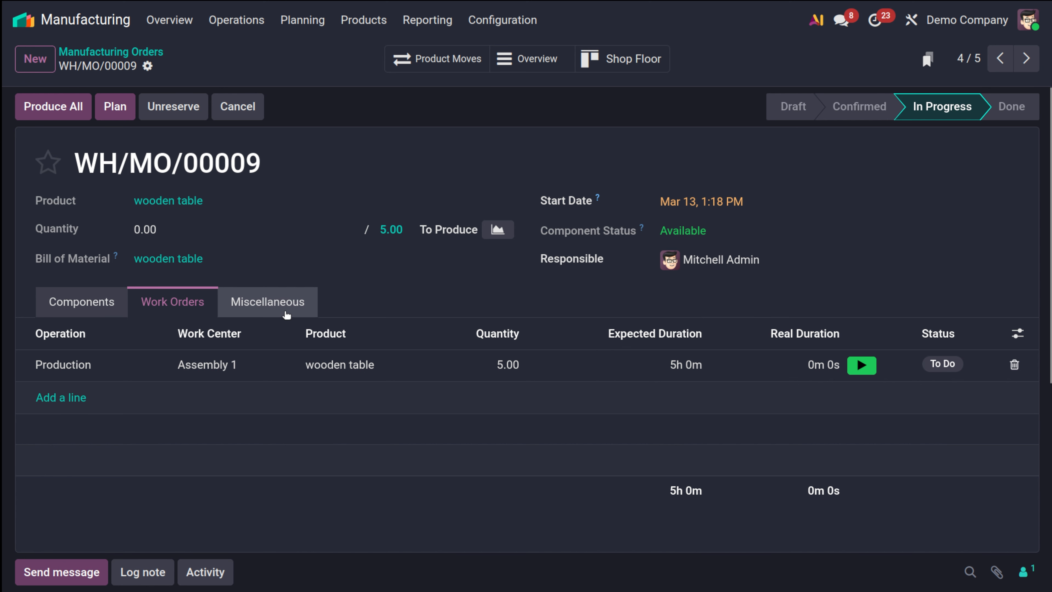
left_click(87, 301)
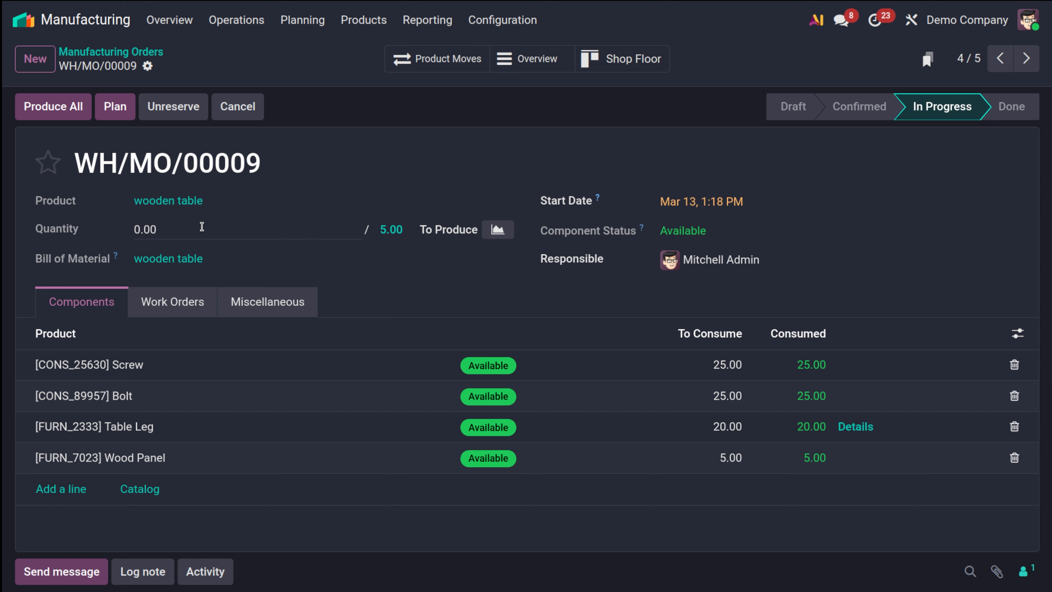
- Try to produce the full quantity on the wooden table manufacturing order
left_click(33, 110)
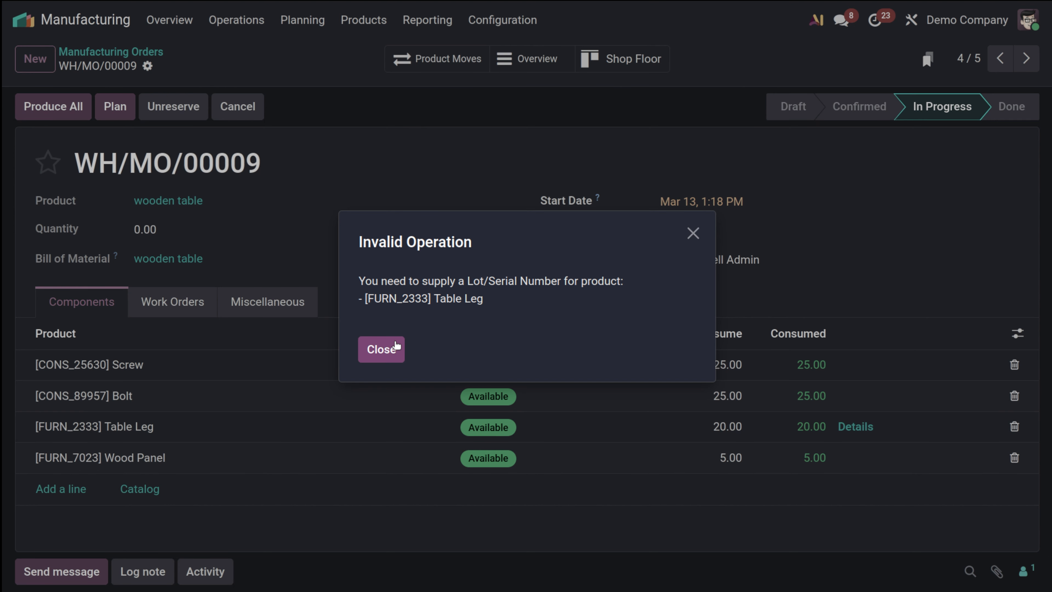
left_click(391, 350)
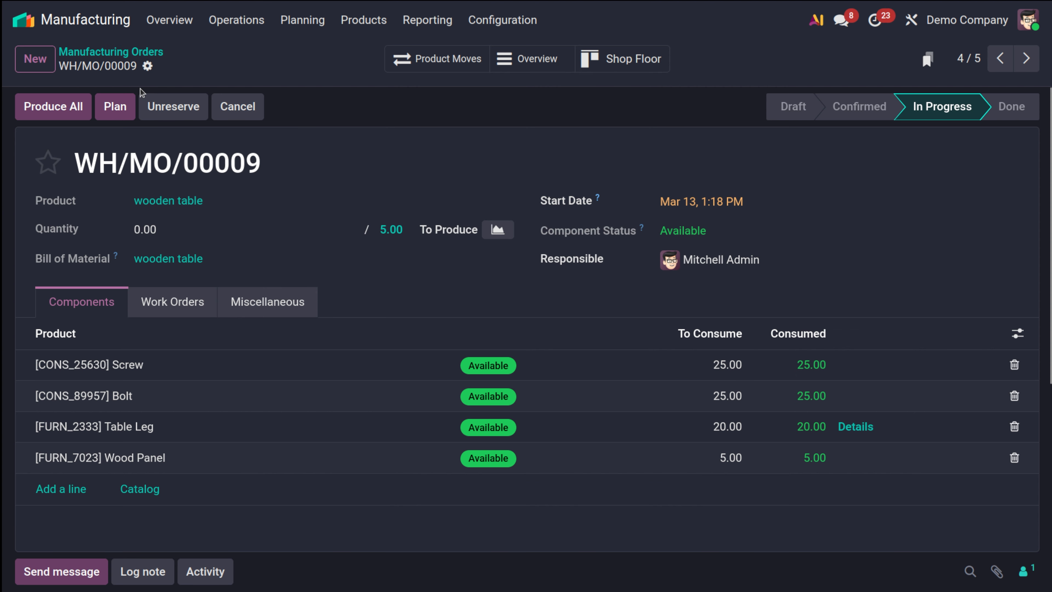
left_click(63, 111)
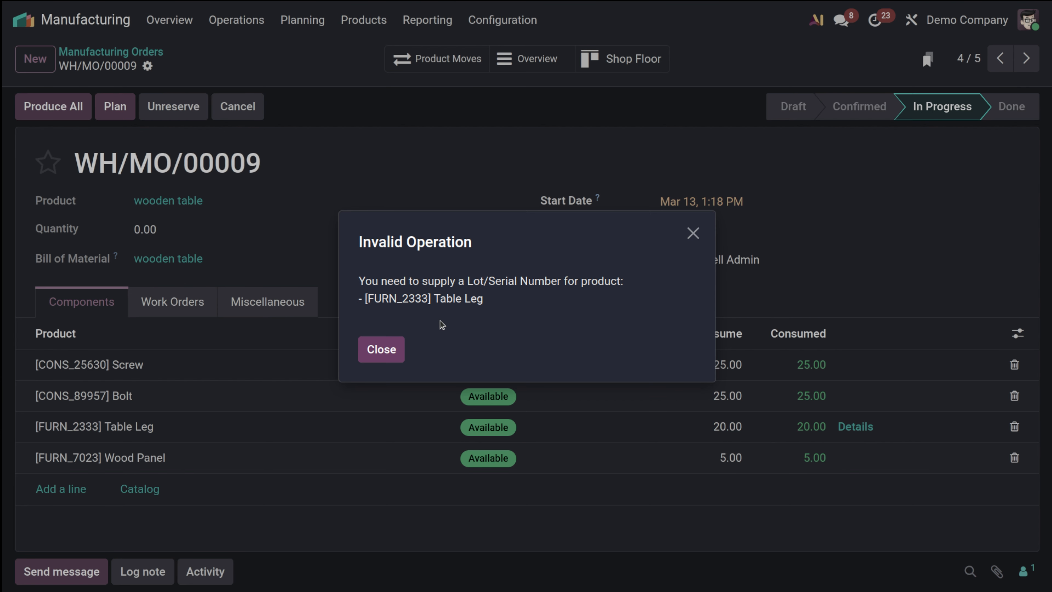
left_click(692, 232)
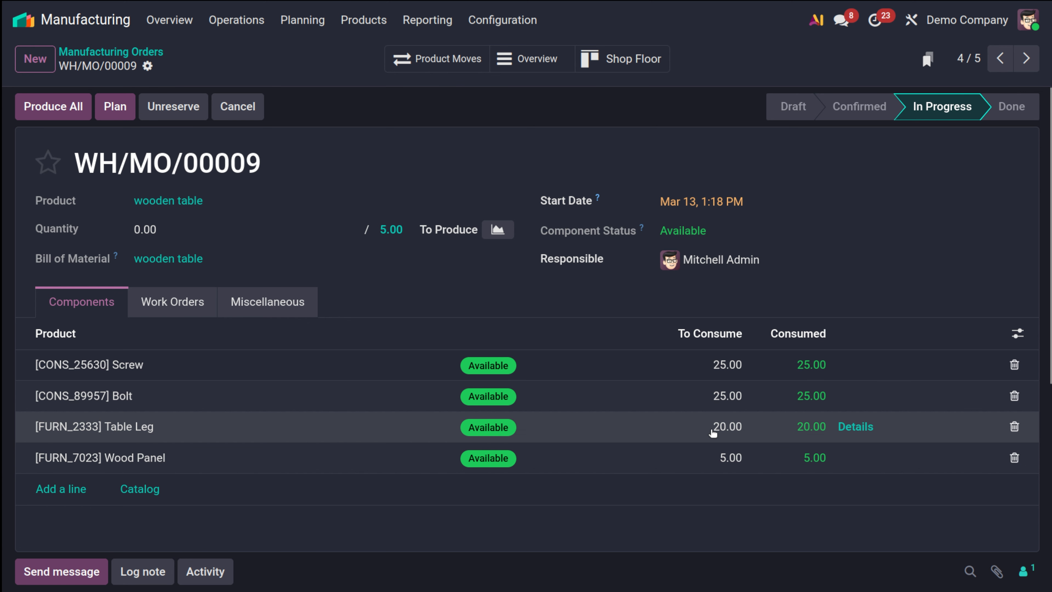
- Open the Table Leg product from the order's components, check its forecast, and save its tracking as By Quantity
left_click(112, 427)
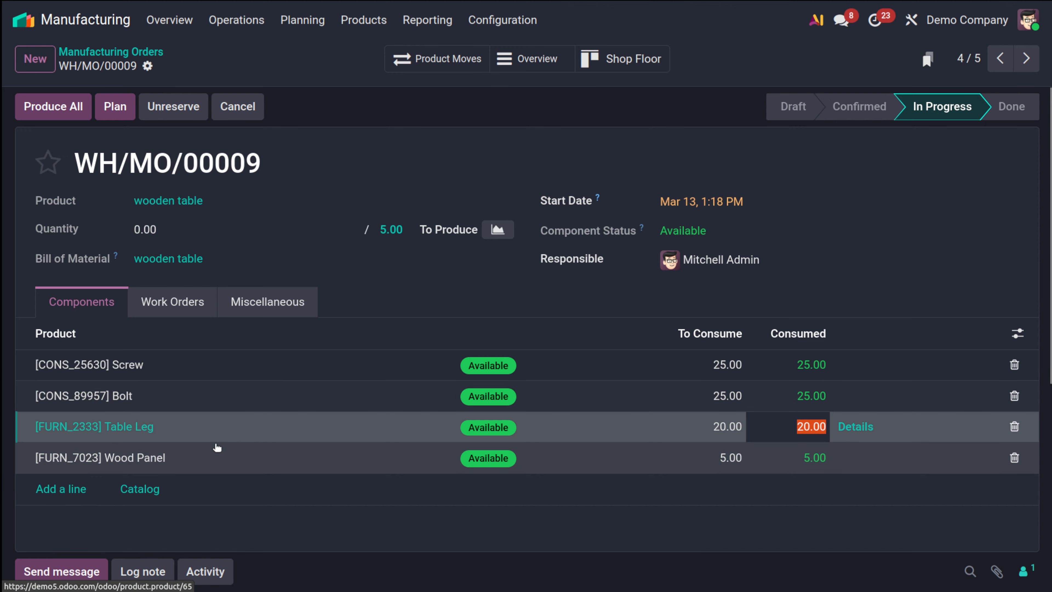
left_click(124, 429)
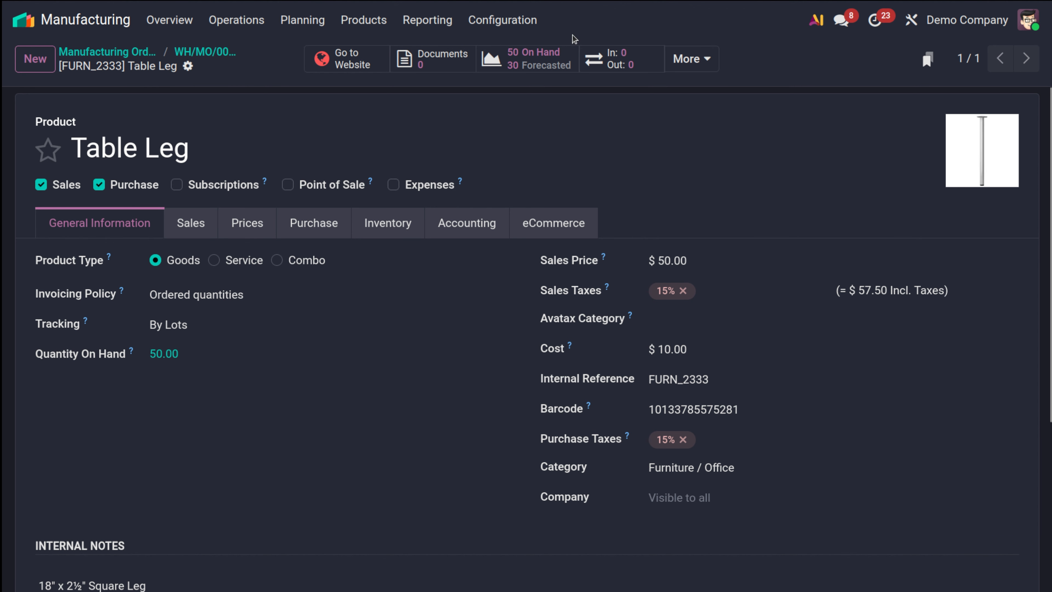
left_click(549, 55)
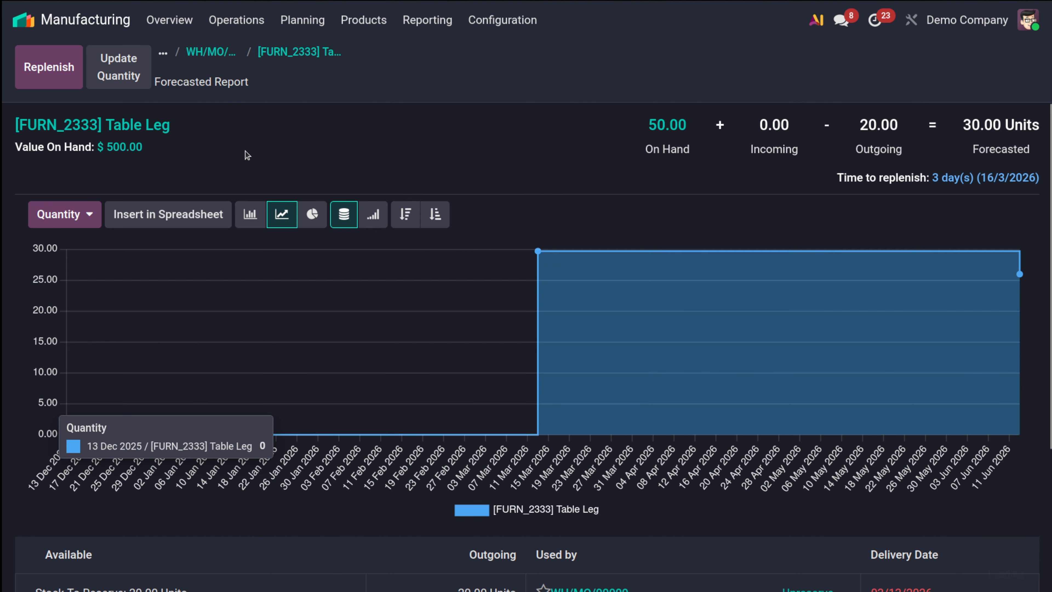
left_click(296, 51)
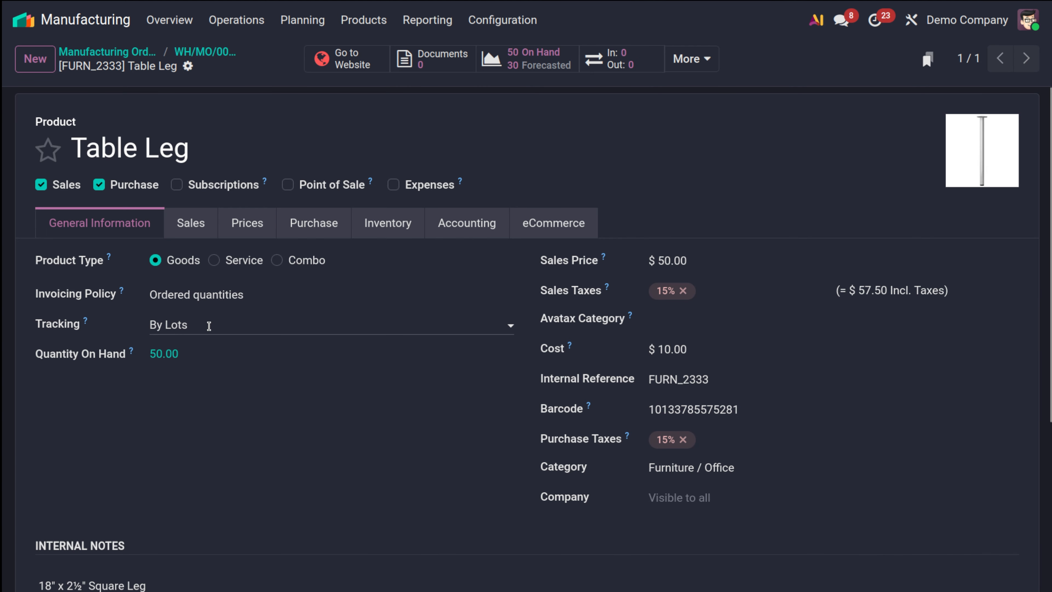
left_click(210, 325)
left_click(237, 397)
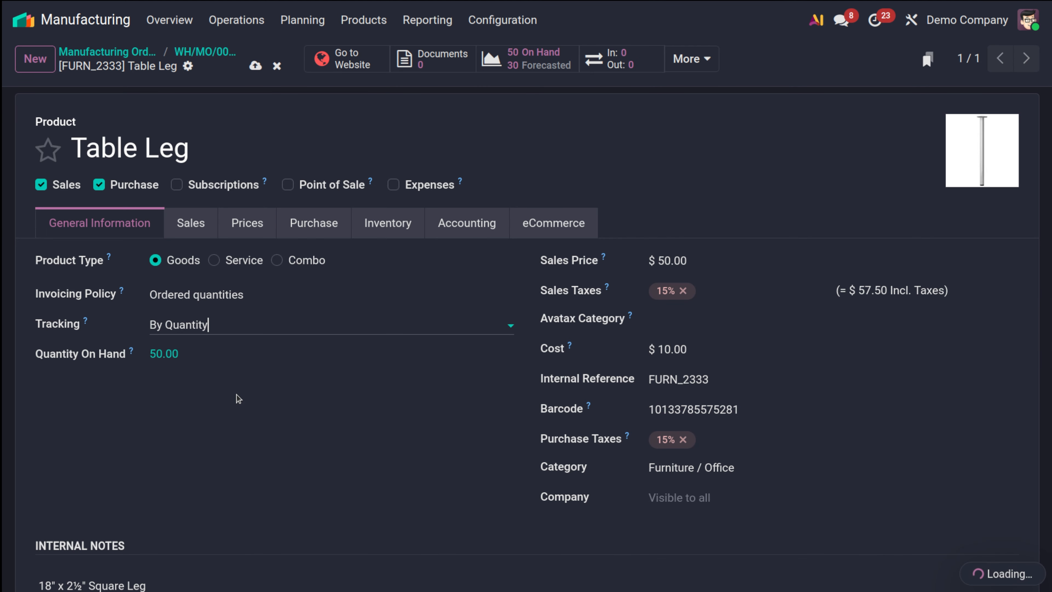
left_click(255, 66)
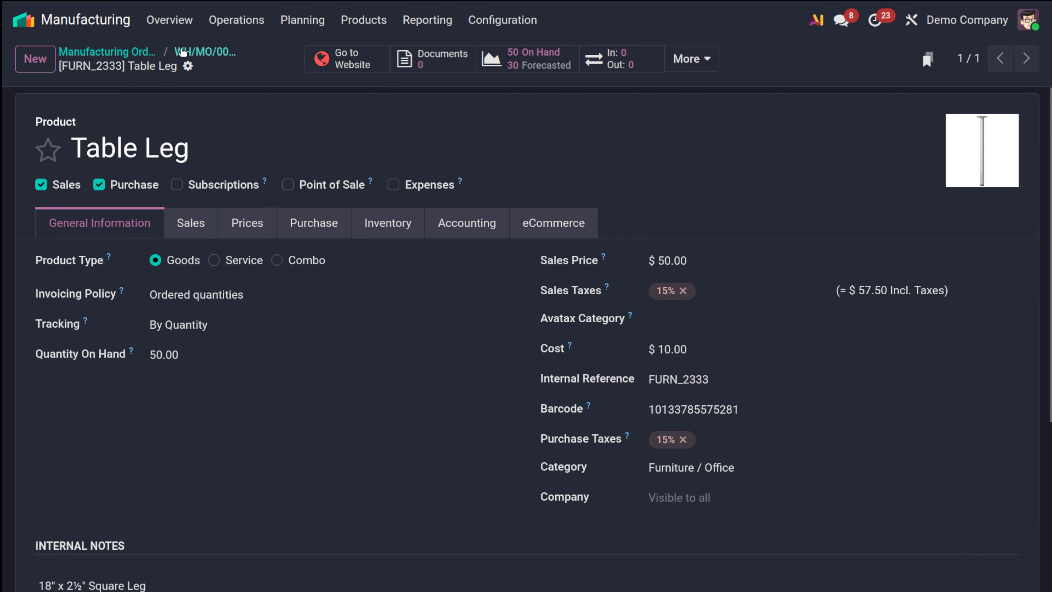
- Produce the full quantity on the wooden table manufacturing order and check the finished product's record
left_click(187, 57)
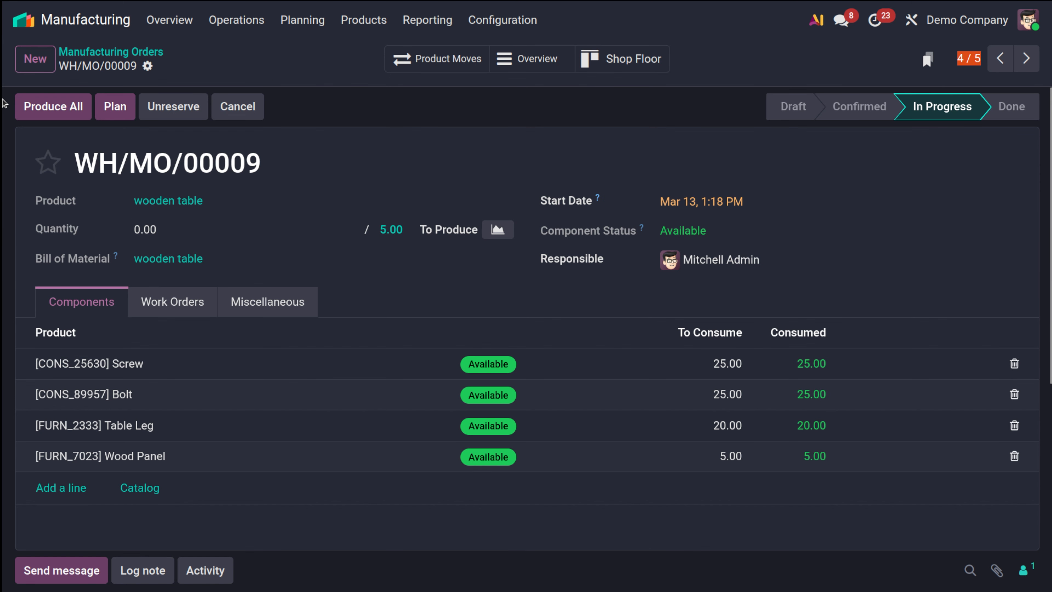
left_click(58, 113)
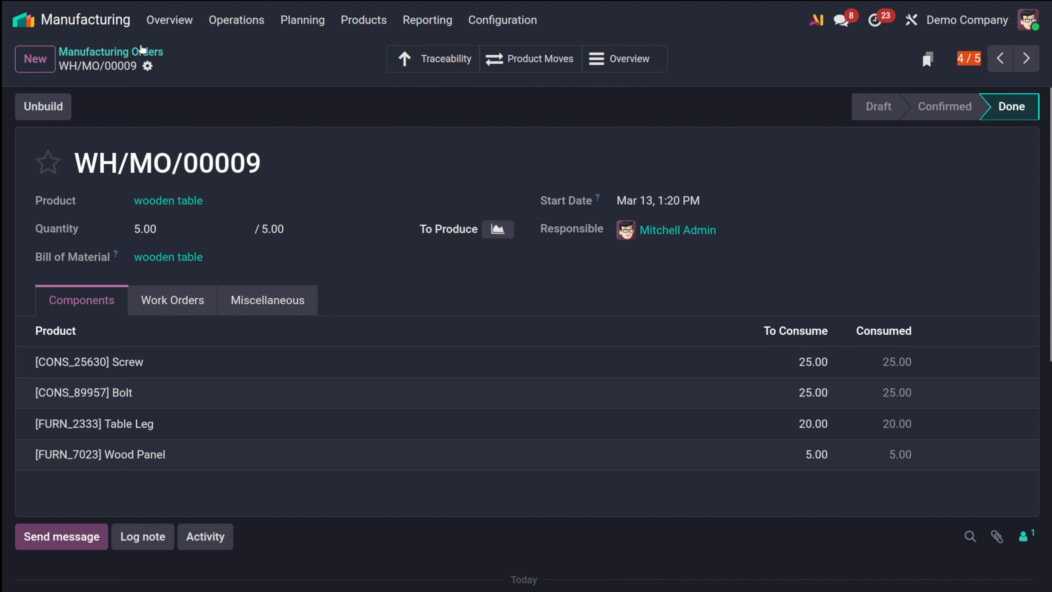
left_click(172, 202)
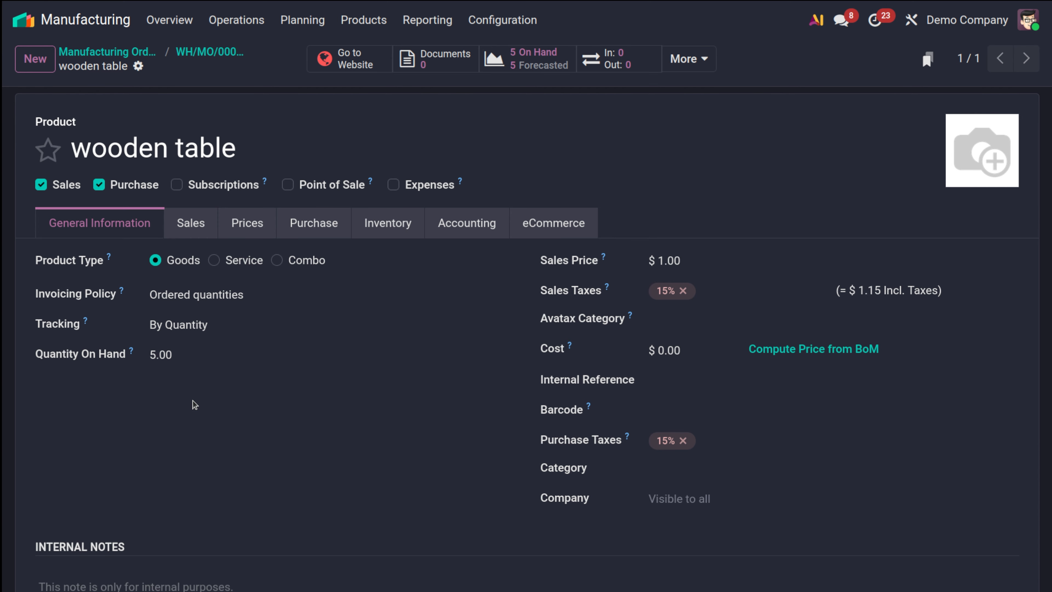
left_click(207, 56)
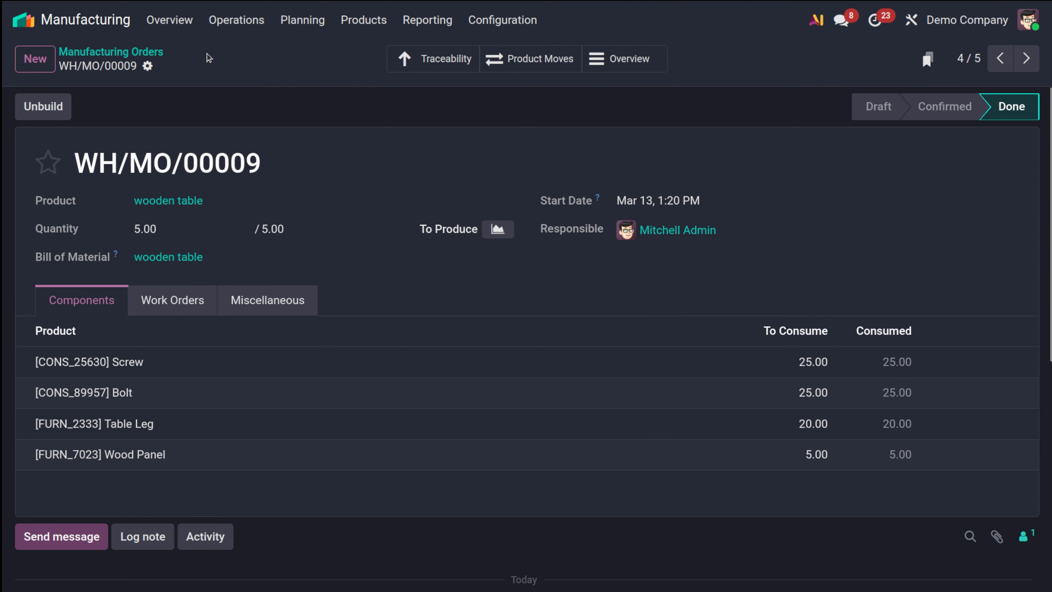